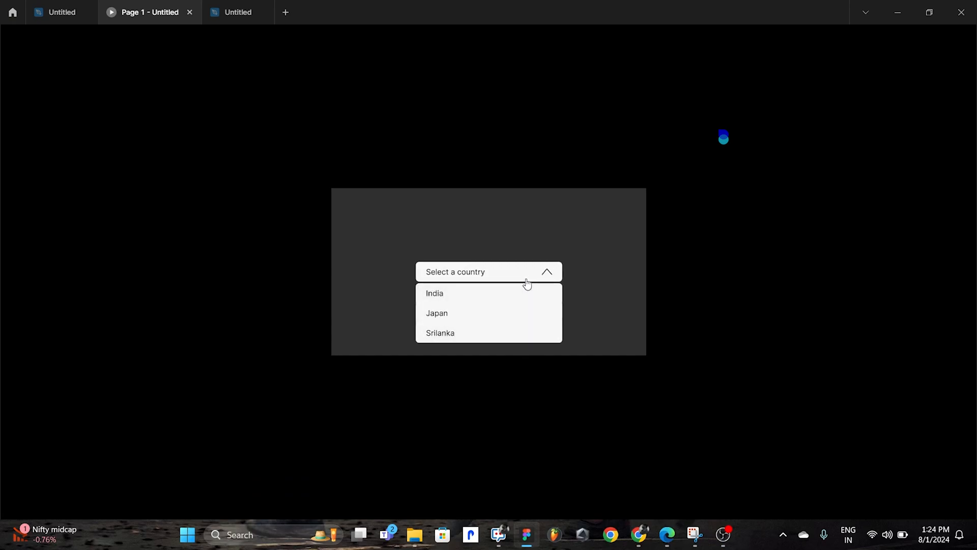
{"action": "left_click", "coordinate": [508, 298]}
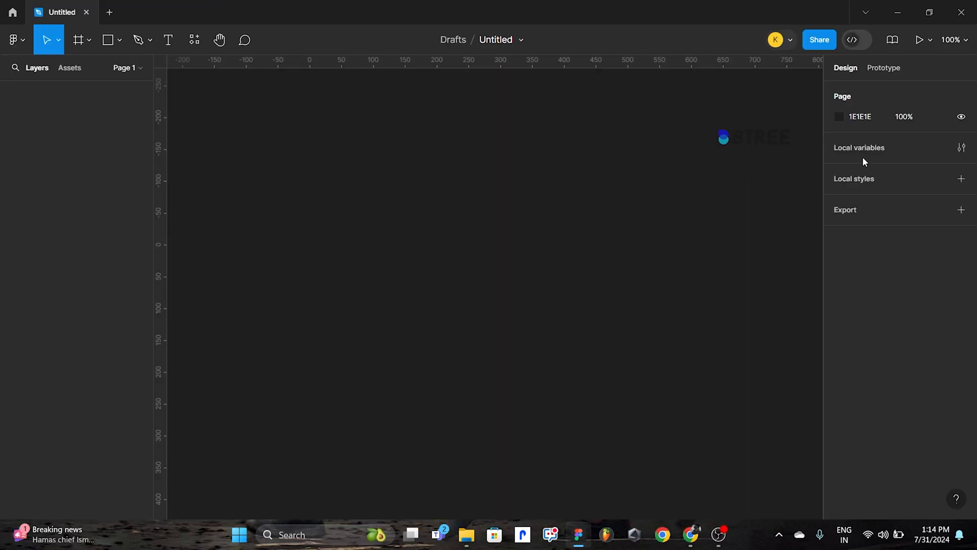
Create a color variable in the local variables and set its value to F7F7F7.
{"action": "left_click", "coordinate": [961, 148]}
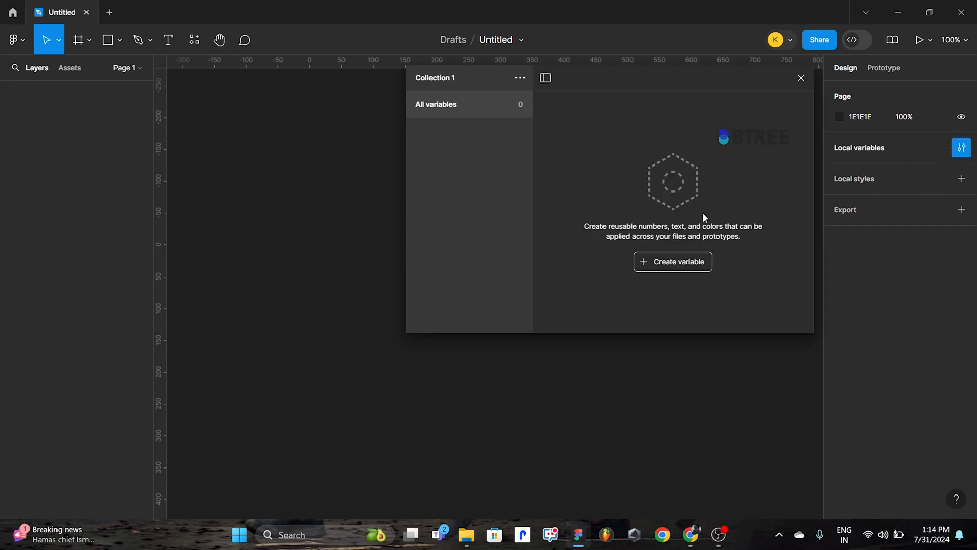
{"action": "left_click", "coordinate": [685, 263]}
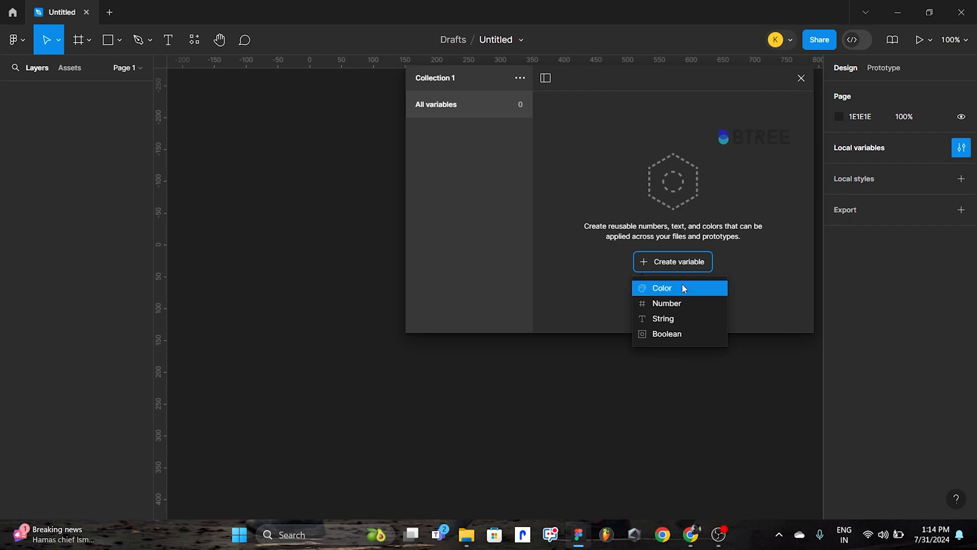
{"action": "left_click", "coordinate": [682, 287]}
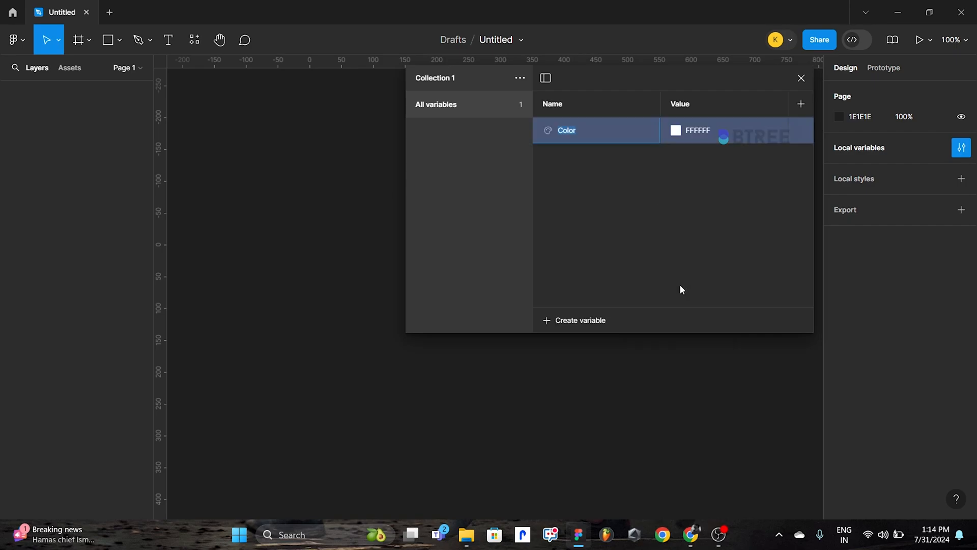
{"action": "left_click", "coordinate": [675, 130]}
{"action": "left_click_drag", "start_coordinate": [672, 166], "coordinate": [670, 170]}
{"action": "left_click", "coordinate": [628, 160]}
Rename the F7F7F7 color variable as Primary.
{"action": "double_click", "coordinate": [574, 135]}
{"action": "key", "text": "Caps_Lock"}
{"action": "type", "text": "P"}
{"action": "key", "text": "Caps_Lock"}
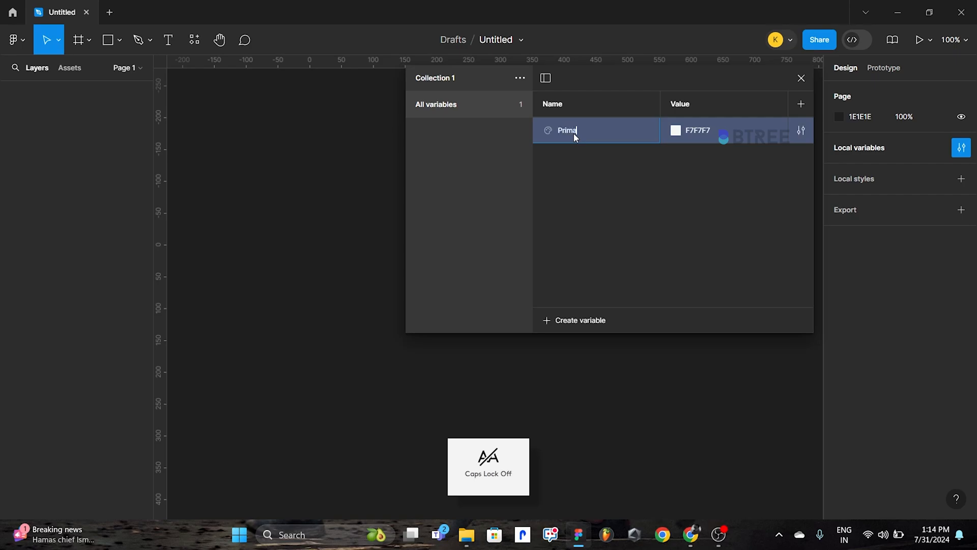
{"action": "type", "text": "rimary"}
{"action": "key", "text": "Return"}
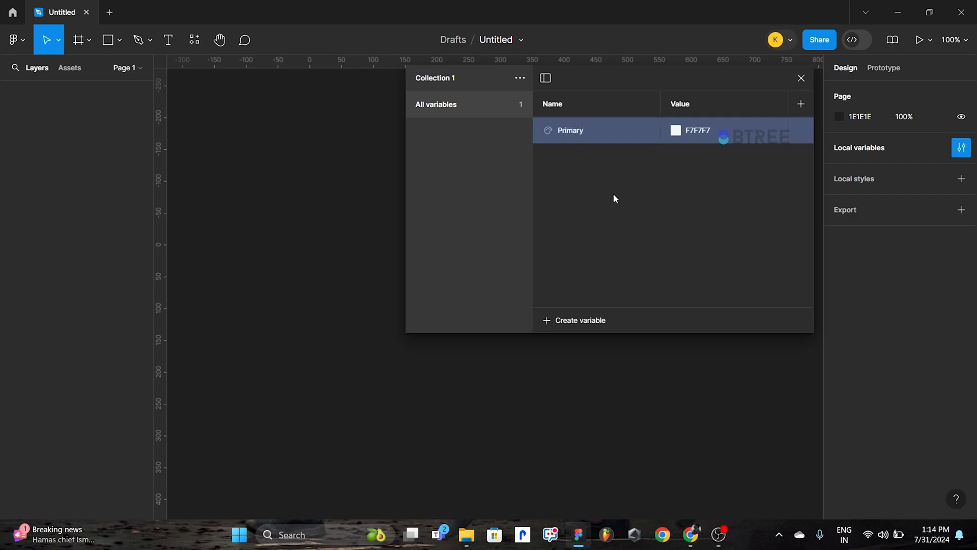
Add a second color variable named Hover with the grey value 8F8F8F.
{"action": "left_click", "coordinate": [571, 320]}
{"action": "left_click", "coordinate": [578, 347]}
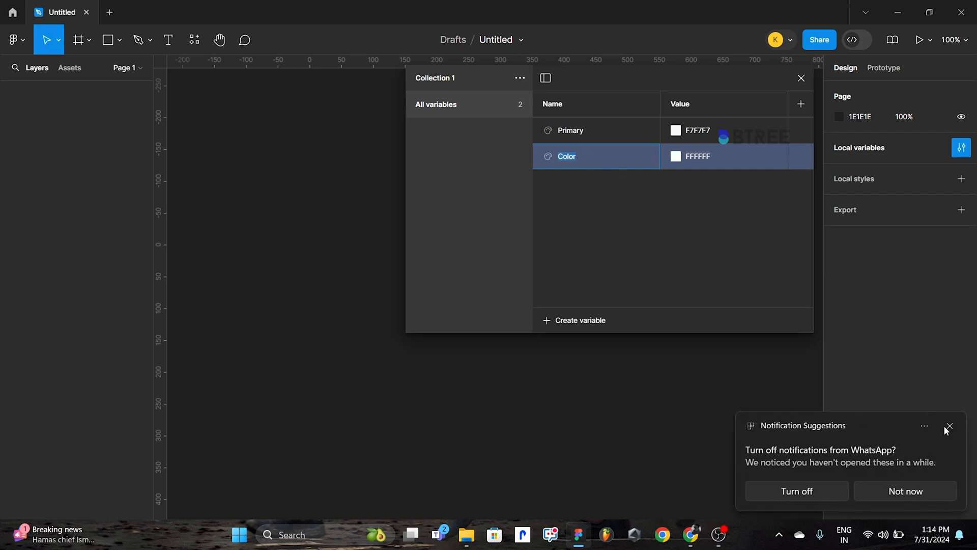
{"action": "left_click", "coordinate": [949, 426]}
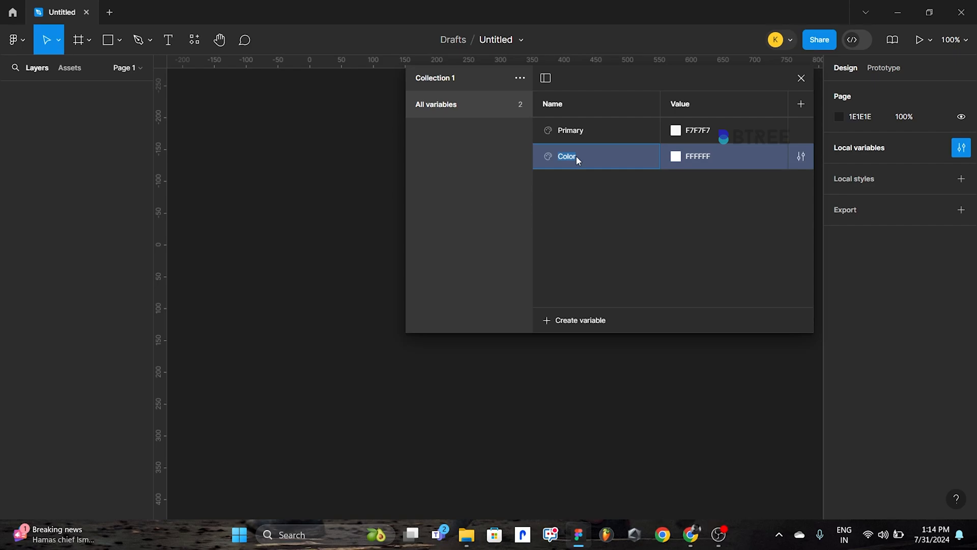
{"action": "key", "text": "Caps_Lock"}
{"action": "type", "text": "Hover"}
{"action": "left_click", "coordinate": [676, 156]}
{"action": "left_click_drag", "start_coordinate": [670, 224], "coordinate": [670, 260]}
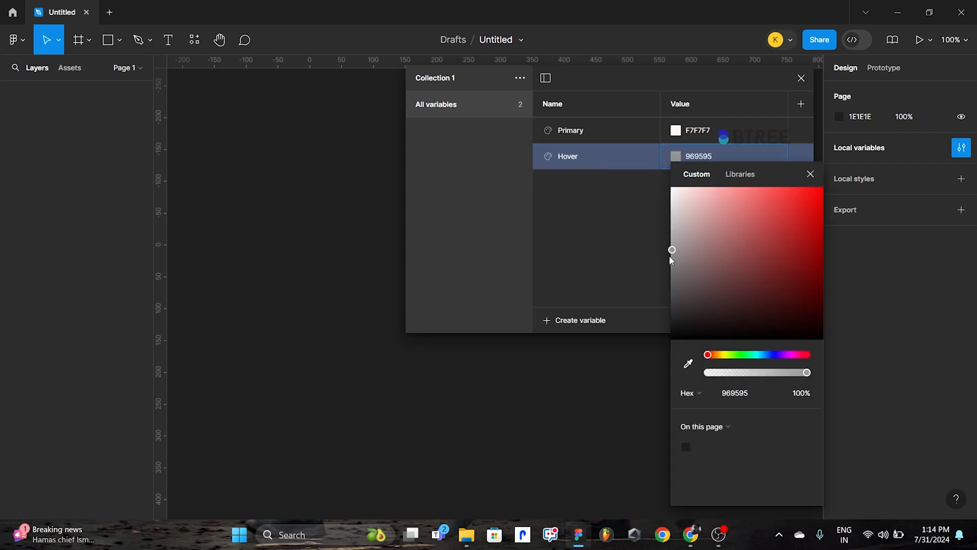
{"action": "left_click", "coordinate": [652, 260]}
Add a third color variable named Text colour with the dark value 1C1C1C.
{"action": "left_click", "coordinate": [566, 322]}
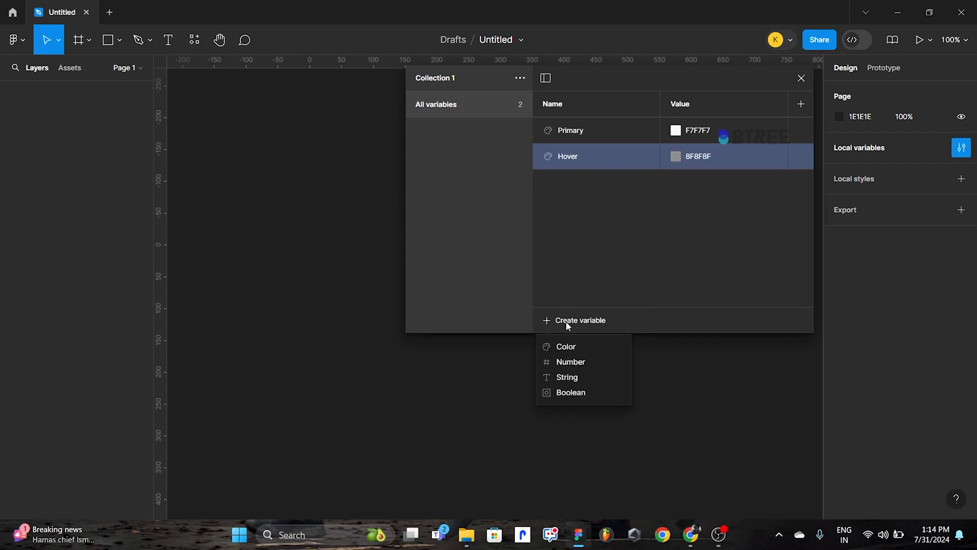
{"action": "left_click", "coordinate": [582, 344]}
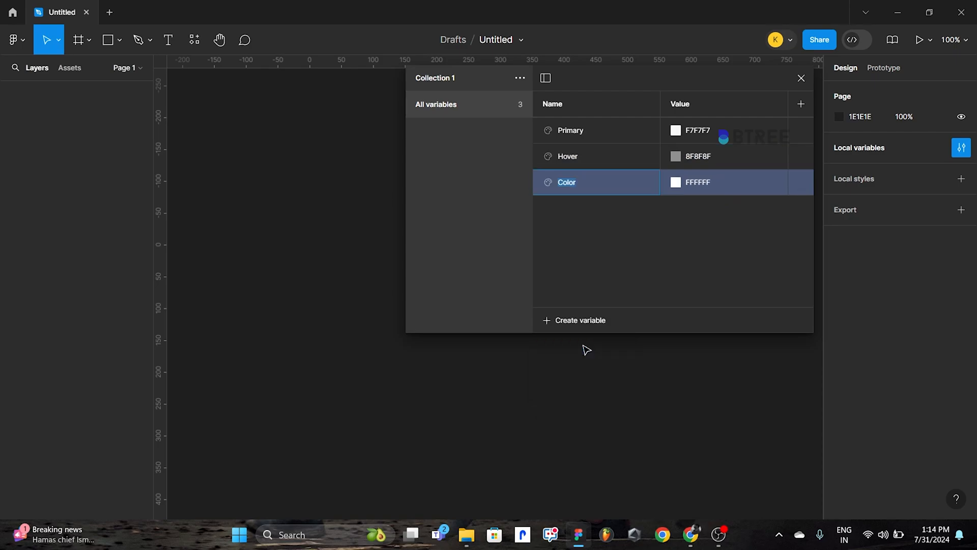
{"action": "key", "text": "Caps_Lock"}
{"action": "key", "text": "BackSpace"}
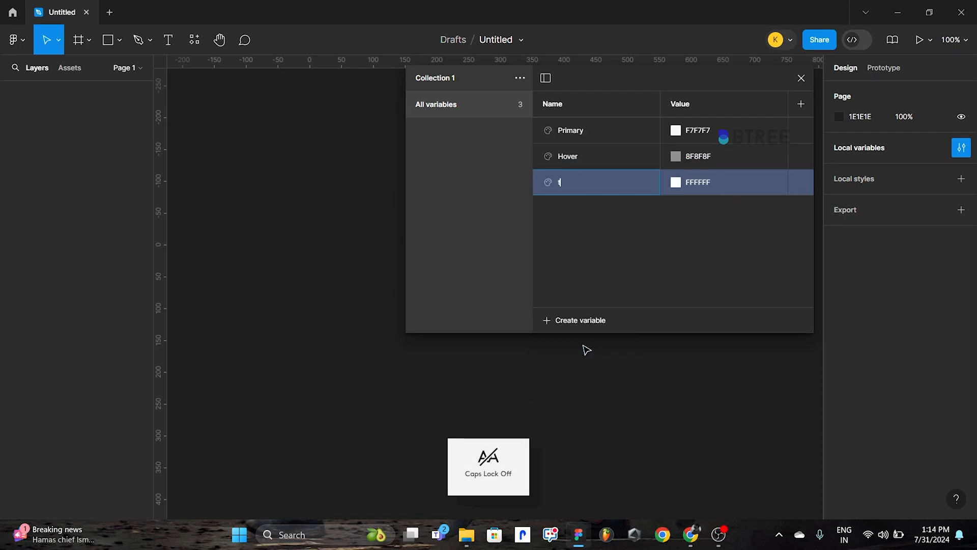
{"action": "type", "text": "T"}
{"action": "key", "text": "Caps_Lock"}
{"action": "type", "text": "ext colour"}
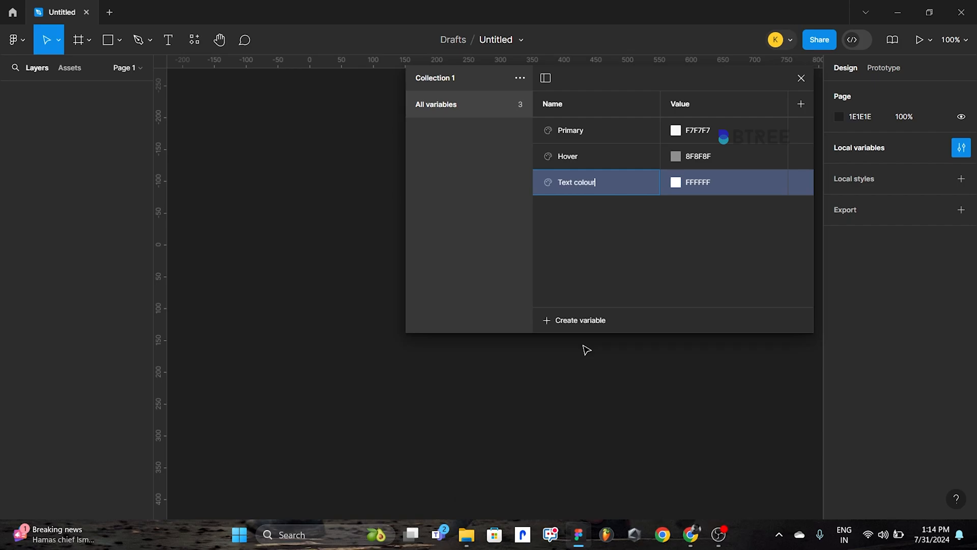
{"action": "left_click", "coordinate": [676, 184]}
{"action": "left_click_drag", "start_coordinate": [677, 191], "coordinate": [653, 328]}
{"action": "left_click", "coordinate": [621, 262]}
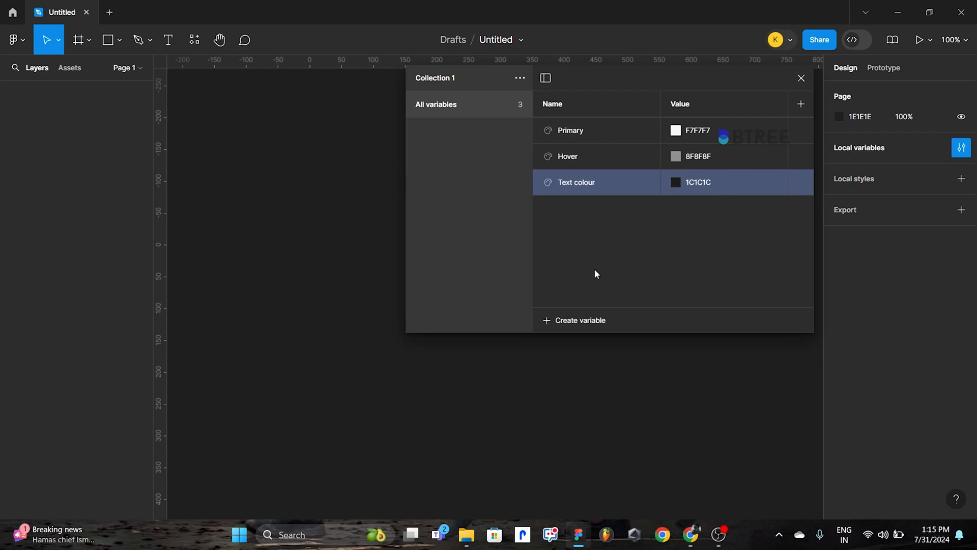
Add a string variable named Option1 to the collection.
{"action": "left_click", "coordinate": [590, 324]}
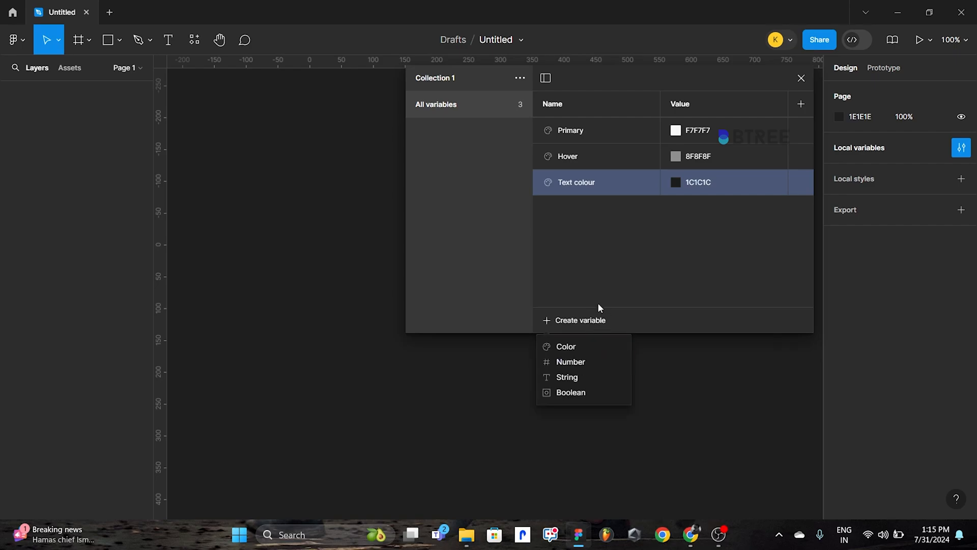
{"action": "left_click", "coordinate": [583, 376]}
{"action": "key", "text": "Caps_Lock"}
{"action": "key", "text": "BackSpace"}
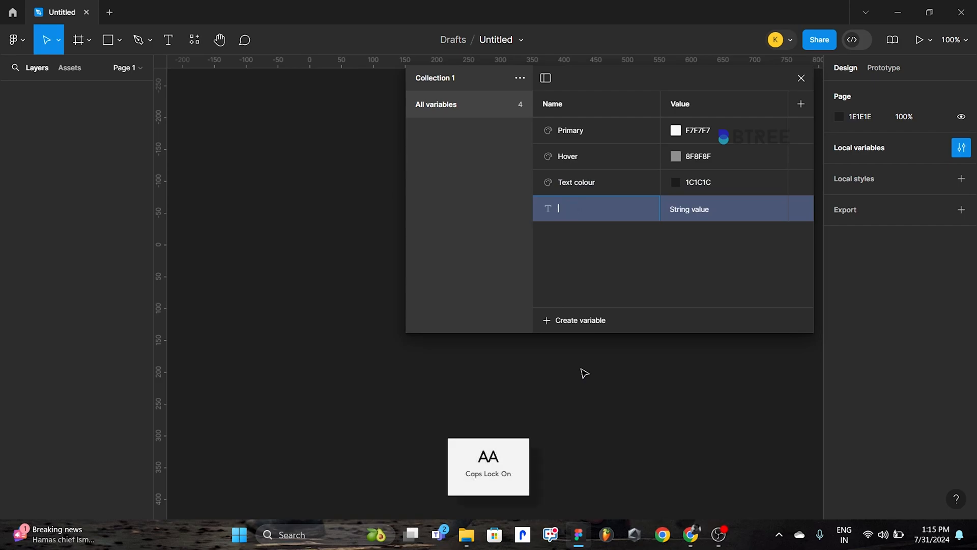
{"action": "type", "text": "O"}
{"action": "key", "text": "Caps_Lock"}
{"action": "type", "text": "ption1"}
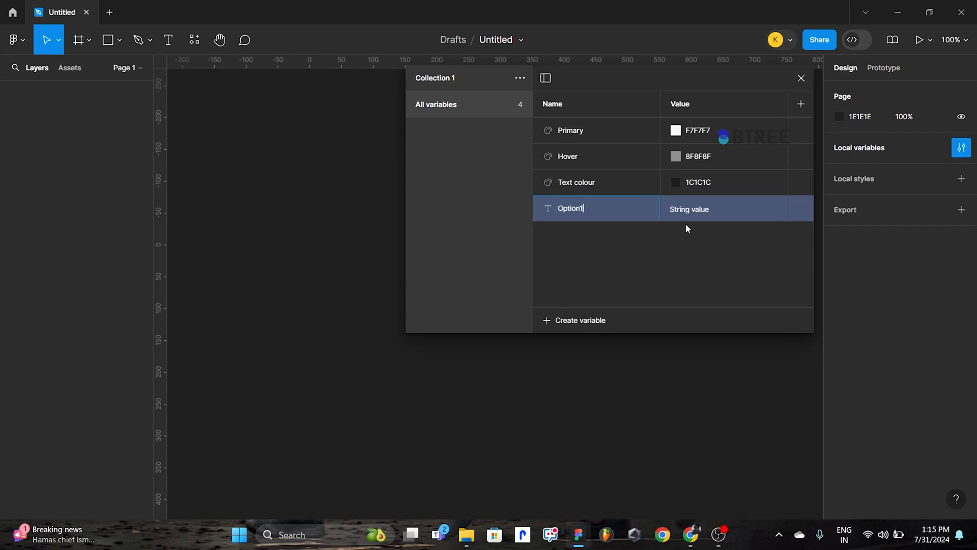
Set the value of the Option1 string variable to India.
{"action": "left_click", "coordinate": [691, 213]}
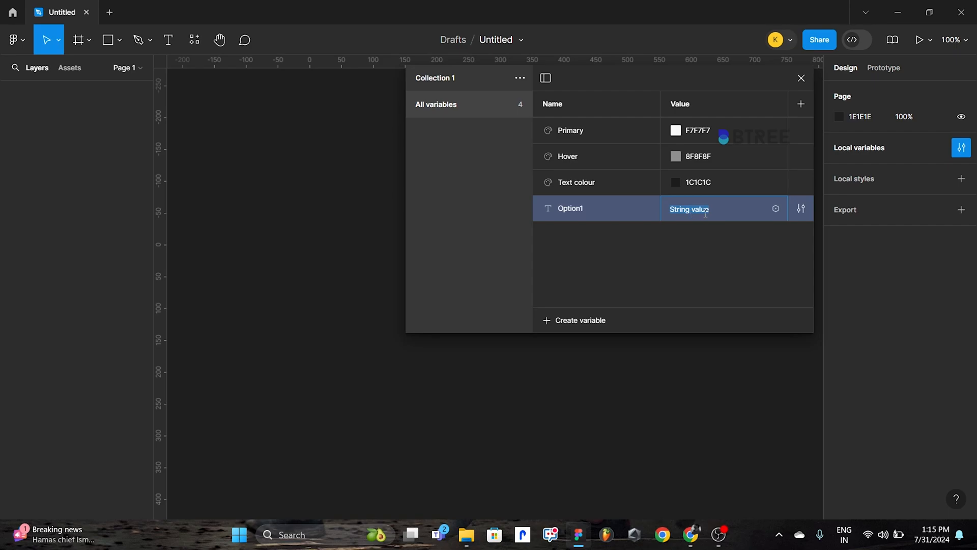
{"action": "key", "text": "Caps_Lock"}
{"action": "type", "text": "I"}
{"action": "key", "text": "Caps_Lock"}
{"action": "type", "text": "ndia"}
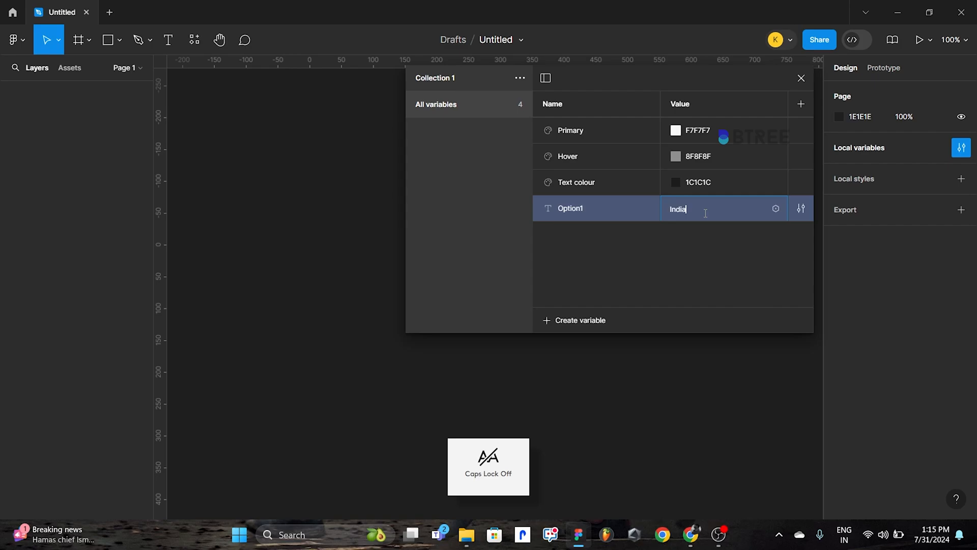
{"action": "key", "text": "Return"}
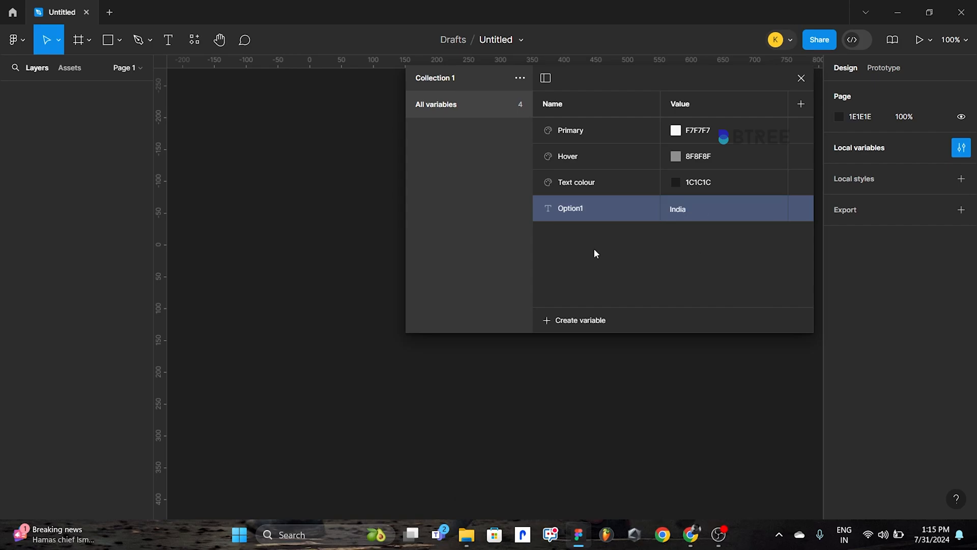
Add another string variable named Option2 to the collection.
{"action": "left_click", "coordinate": [599, 321]}
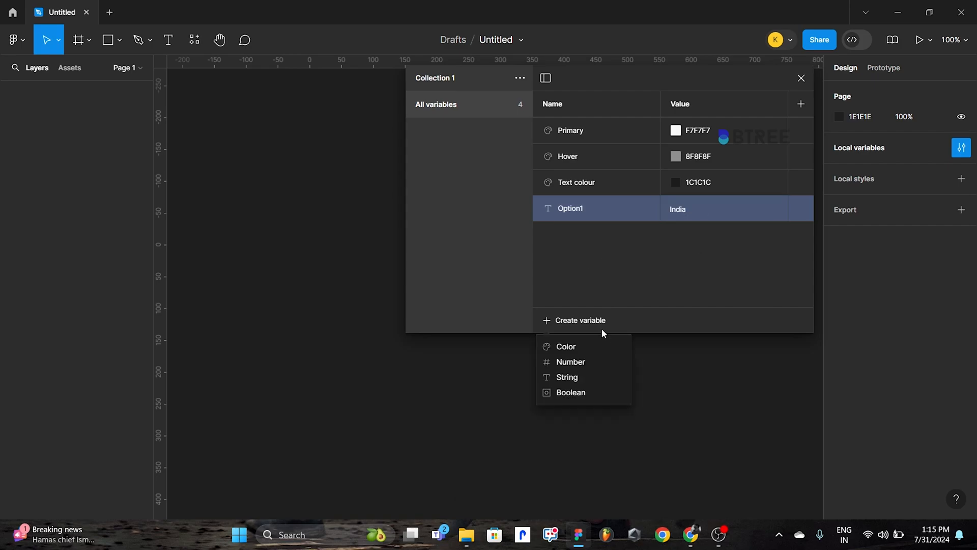
{"action": "left_click", "coordinate": [596, 374]}
{"action": "key", "text": "Caps_Lock"}
{"action": "type", "text": "O"}
{"action": "key", "text": "Caps_Lock"}
{"action": "type", "text": "ption"}
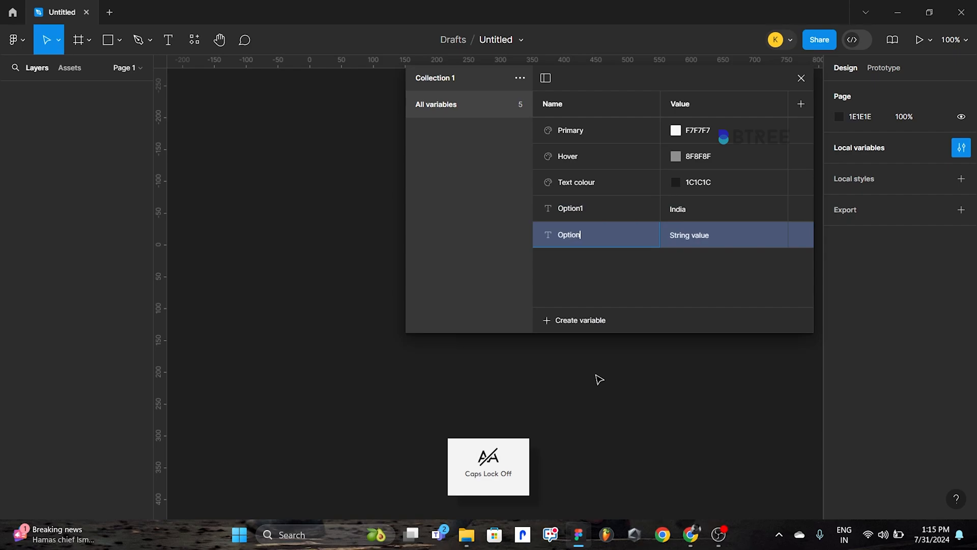
{"action": "type", "text": "2"}
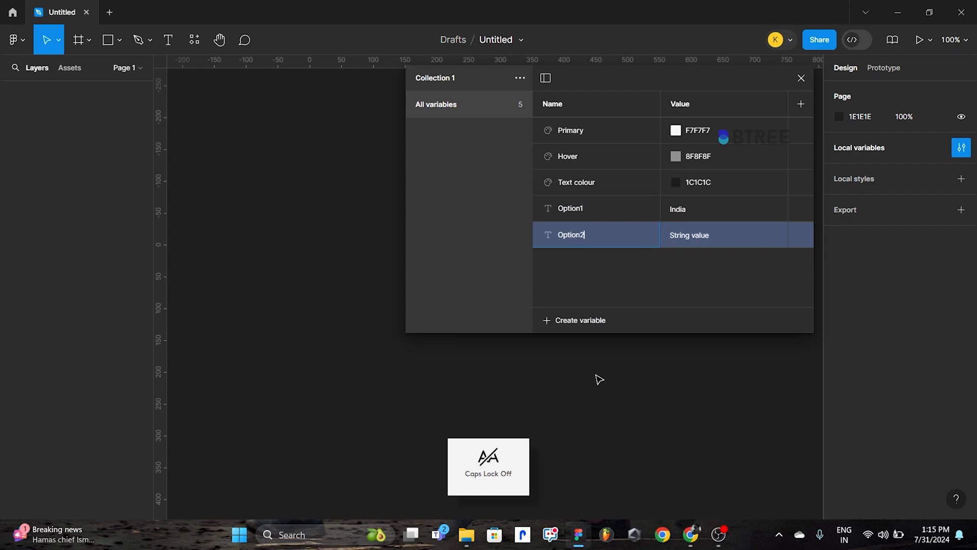
Set the value of the Option2 string variable to Japan.
{"action": "left_click", "coordinate": [699, 238]}
{"action": "key", "text": "Caps_Lock"}
{"action": "type", "text": "J"}
{"action": "key", "text": "Caps_Lock"}
{"action": "type", "text": "ap"}
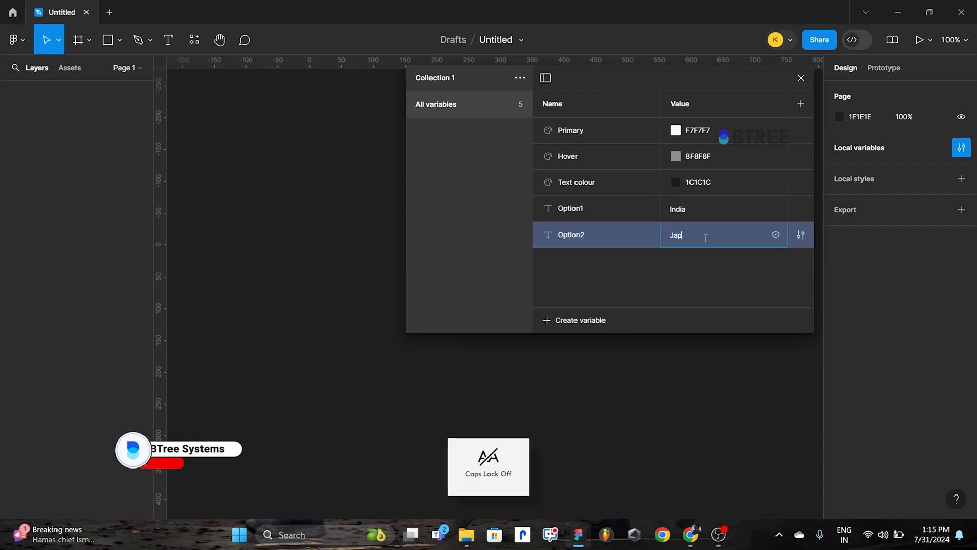
{"action": "type", "text": "an"}
Add another string variable named Option3 to the collection.
{"action": "left_click", "coordinate": [592, 321]}
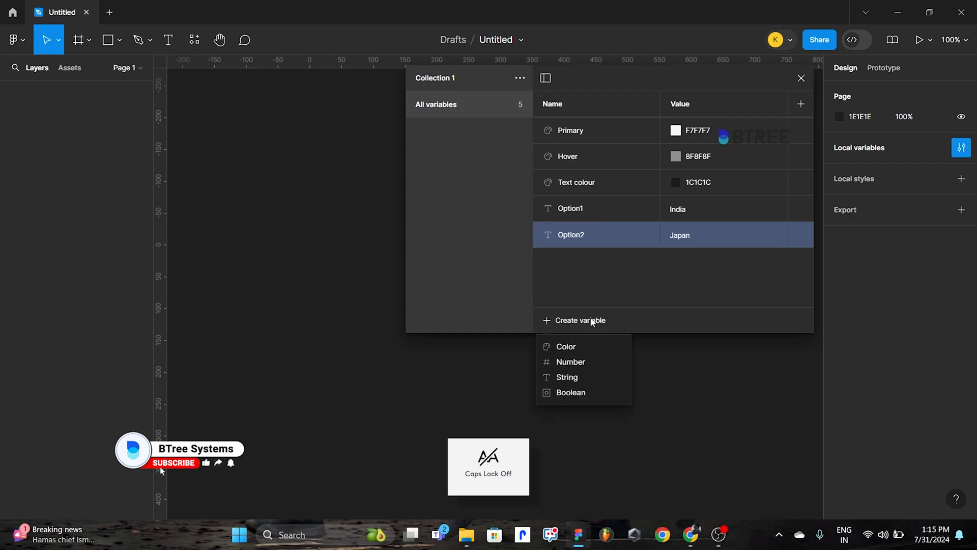
{"action": "left_click", "coordinate": [580, 376]}
{"action": "key", "text": "Caps_Lock"}
{"action": "type", "text": "O"}
{"action": "key", "text": "Caps_Lock"}
{"action": "type", "text": "pt"}
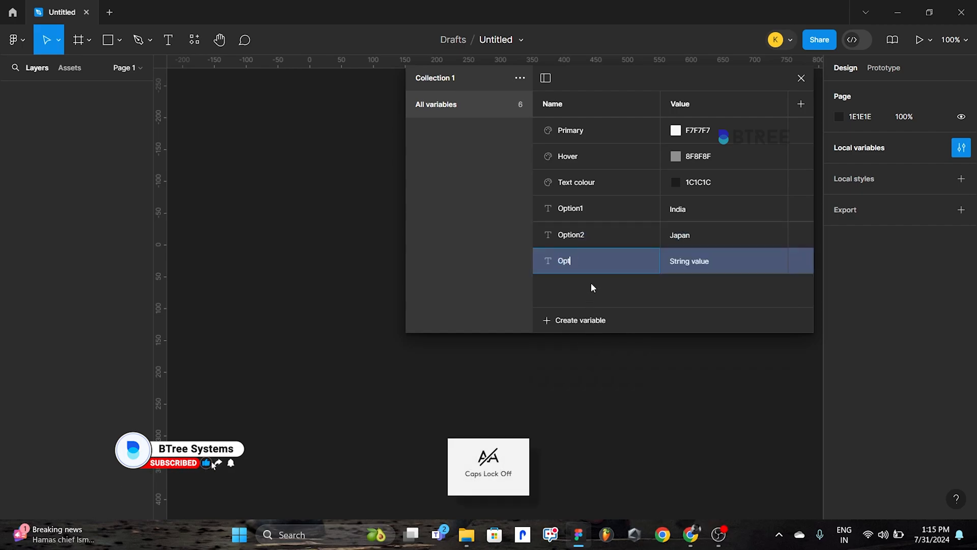
{"action": "type", "text": "ion"}
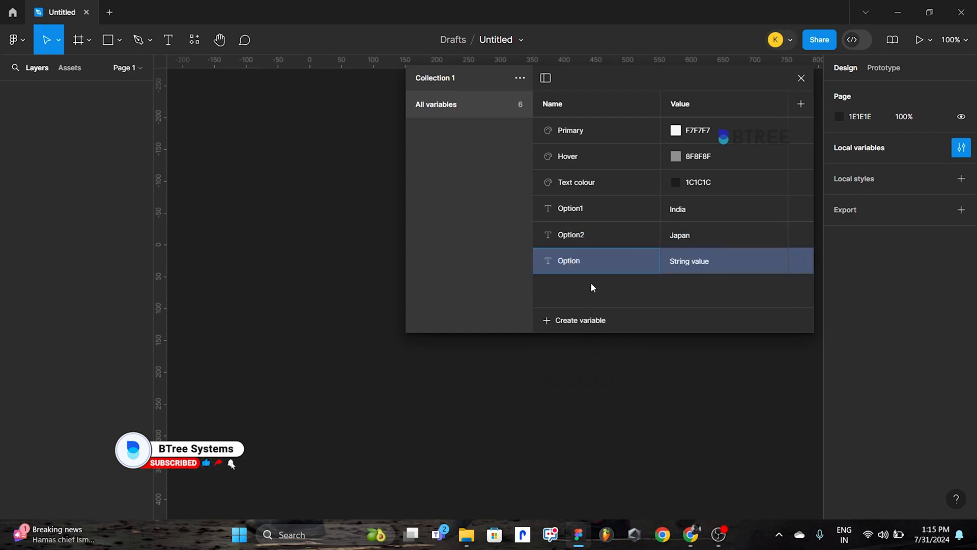
{"action": "type", "text": "3"}
Set the value of the Option3 string variable to Srilanka.
{"action": "left_click", "coordinate": [711, 260]}
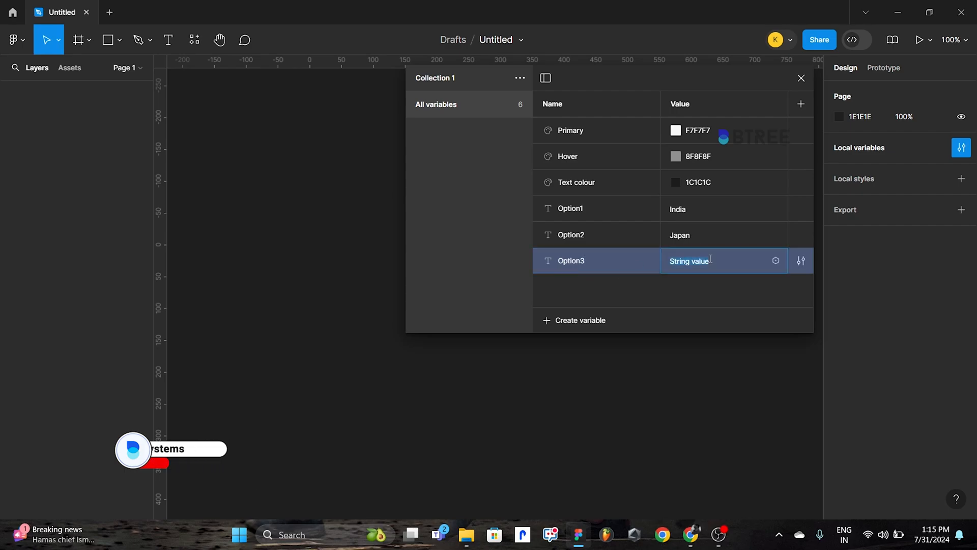
{"action": "key", "text": "Caps_Lock"}
{"action": "type", "text": "S"}
{"action": "key", "text": "Caps_Lock"}
{"action": "type", "text": "r"}
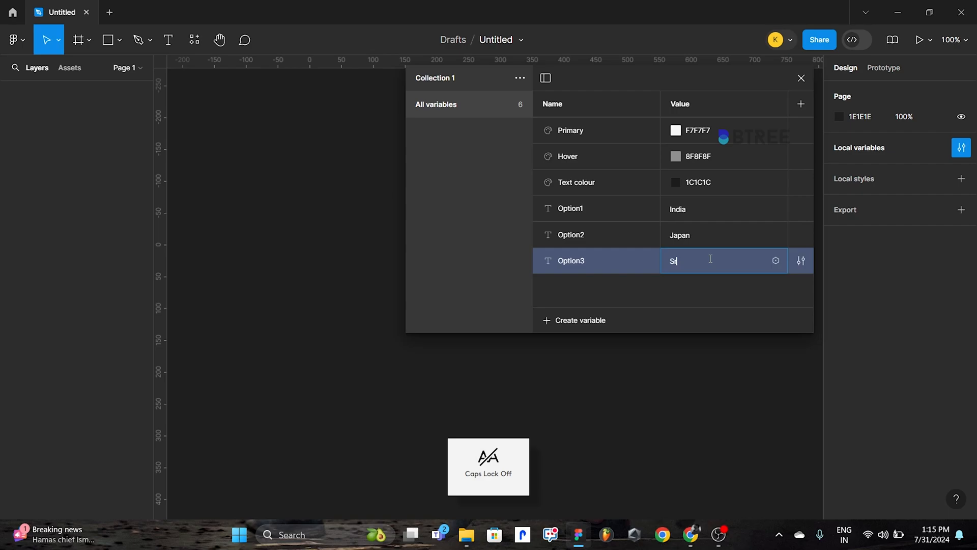
{"action": "type", "text": "ilan"}
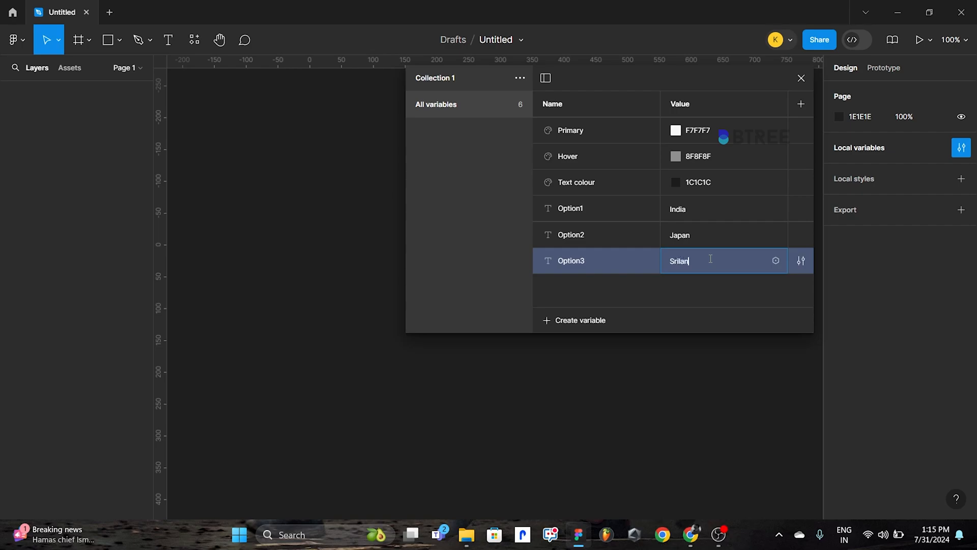
{"action": "type", "text": "ks"}
{"action": "key", "text": "BackSpace"}
{"action": "type", "text": "a"}
{"action": "key", "text": "Return"}
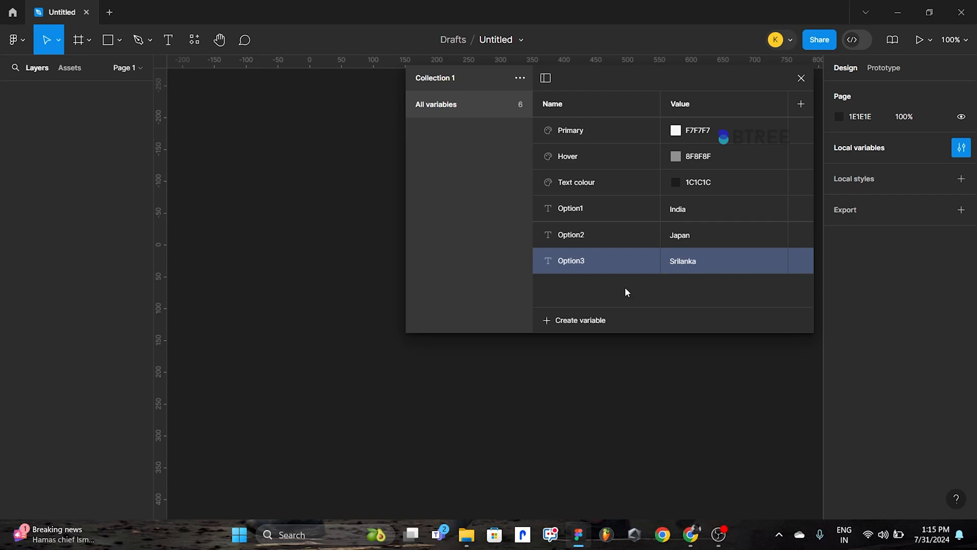
Add a fourth string variable named Select to the collection.
{"action": "left_click", "coordinate": [594, 321]}
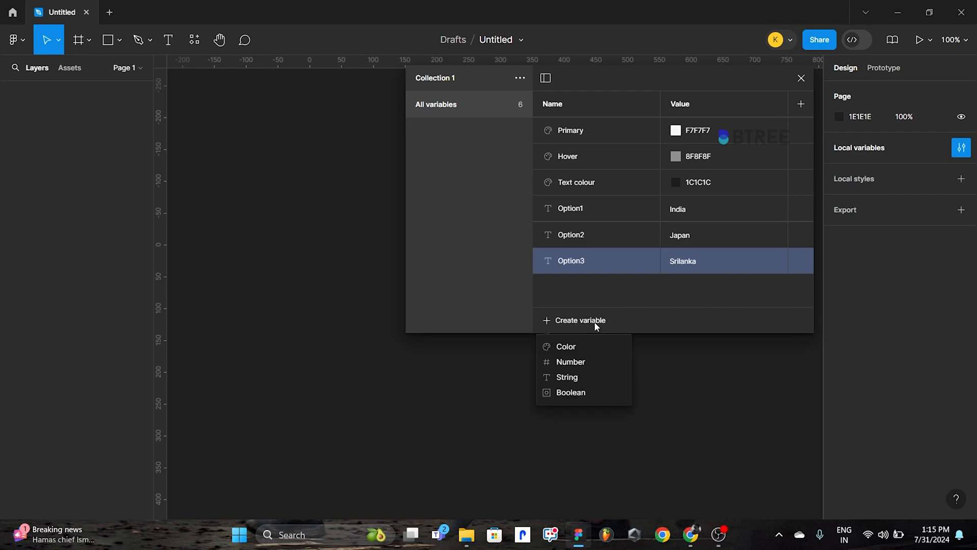
{"action": "left_click", "coordinate": [592, 377]}
{"action": "key", "text": "Caps_Lock"}
{"action": "type", "text": "S"}
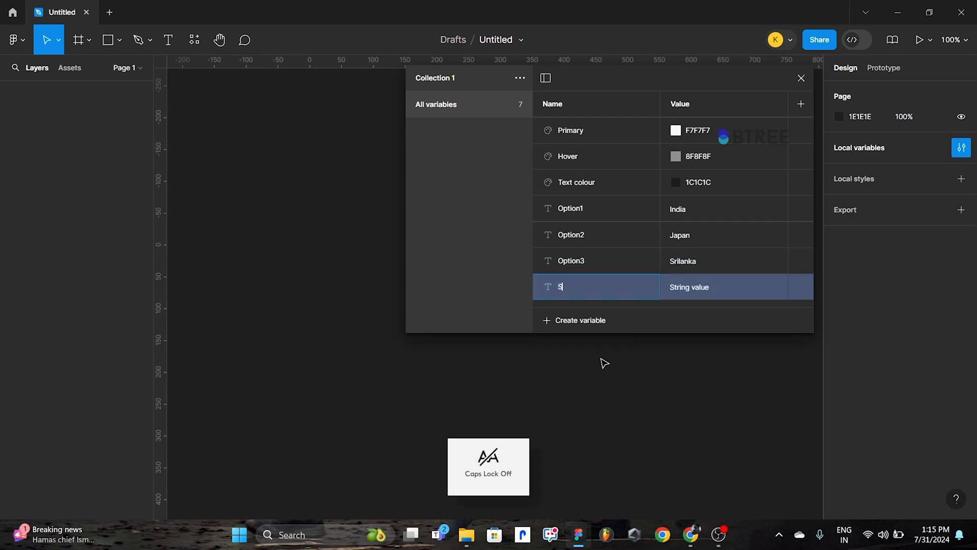
{"action": "type", "text": "elect"}
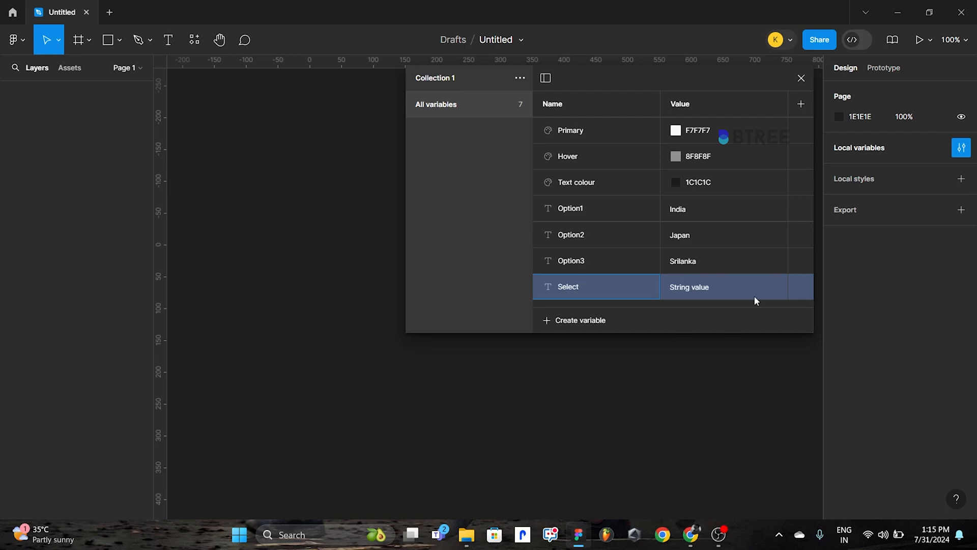
Set the value of the Select string variable to "Select a country".
{"action": "left_click", "coordinate": [696, 285]}
{"action": "key", "text": "Caps_Lock"}
{"action": "type", "text": "Select"}
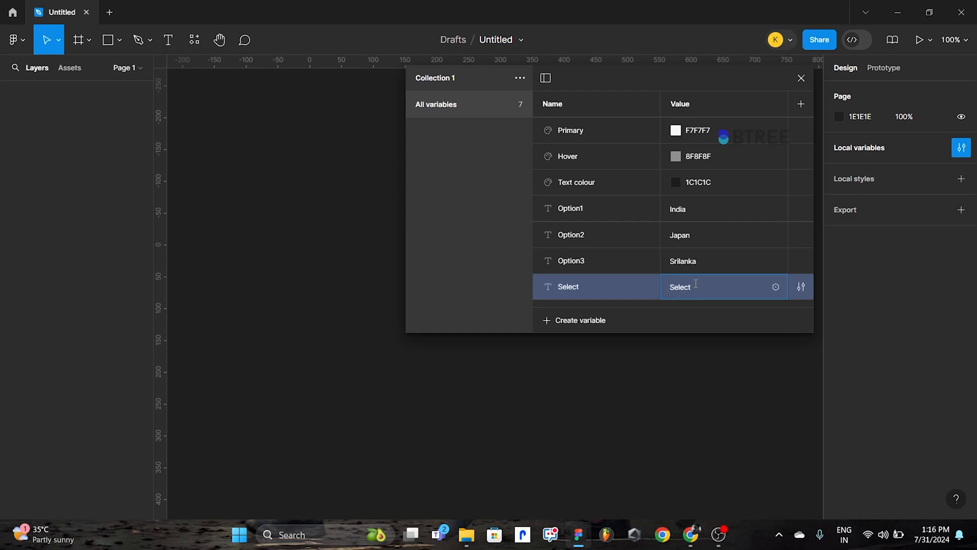
{"action": "type", "text": " a county"}
{"action": "key", "text": "BackSpace"}
{"action": "key", "text": "BackSpace"}
{"action": "type", "text": "try"}
{"action": "key", "text": "Return"}
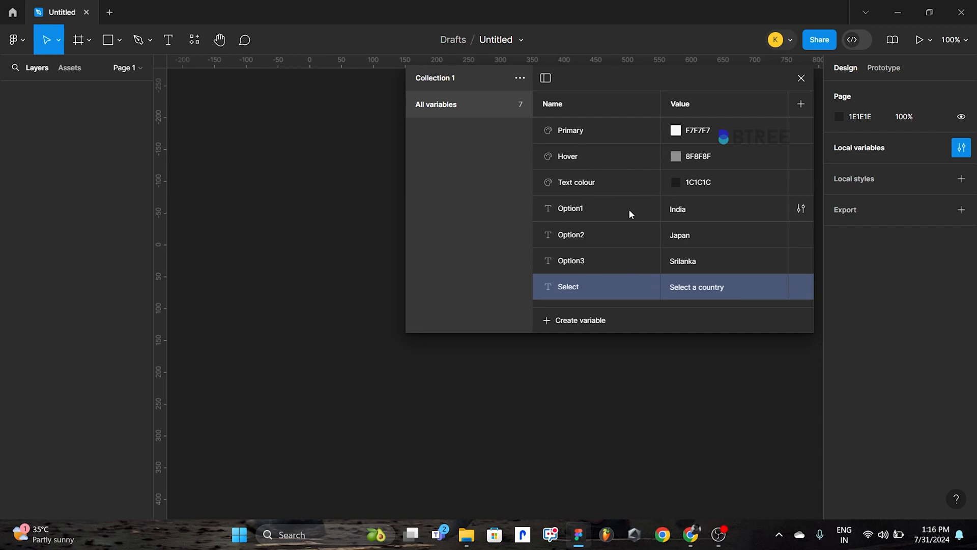
{"action": "left_click", "coordinate": [587, 133], "text": "shift"}
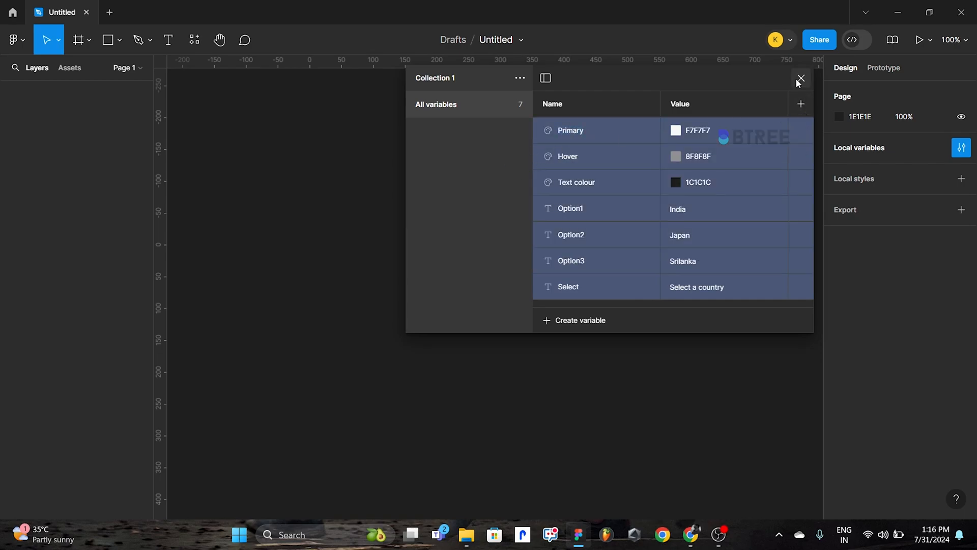
{"action": "left_click", "coordinate": [801, 78]}
{"action": "left_click", "coordinate": [962, 147]}
{"action": "left_click", "coordinate": [572, 131]}
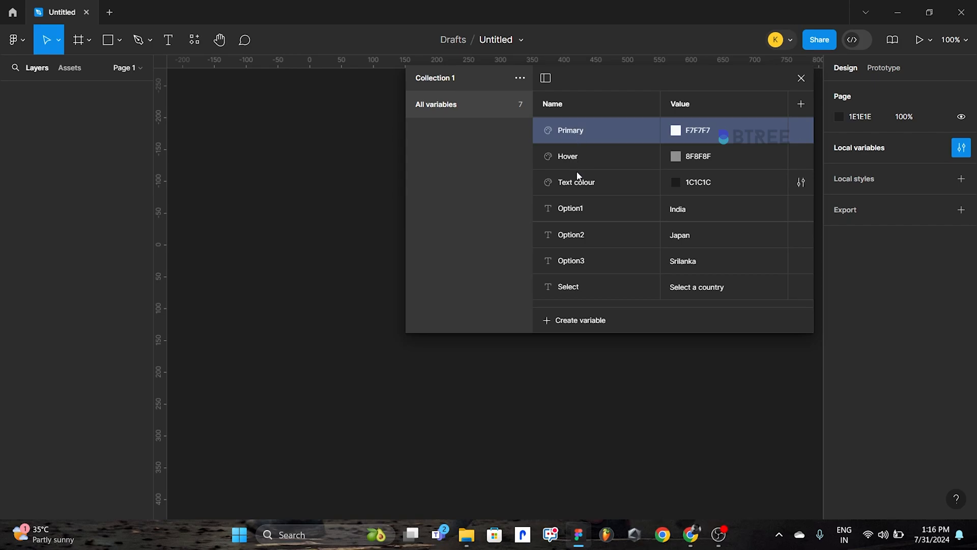
{"action": "left_click", "coordinate": [579, 156], "text": "shift"}
{"action": "left_click", "coordinate": [590, 182], "text": "shift"}
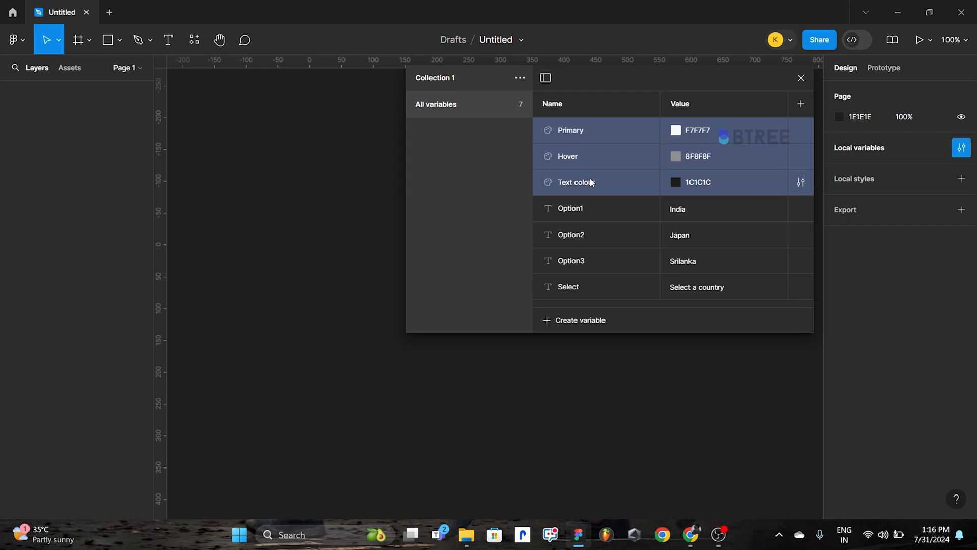
{"action": "left_click", "coordinate": [519, 78]}
{"action": "key", "text": "Escape"}
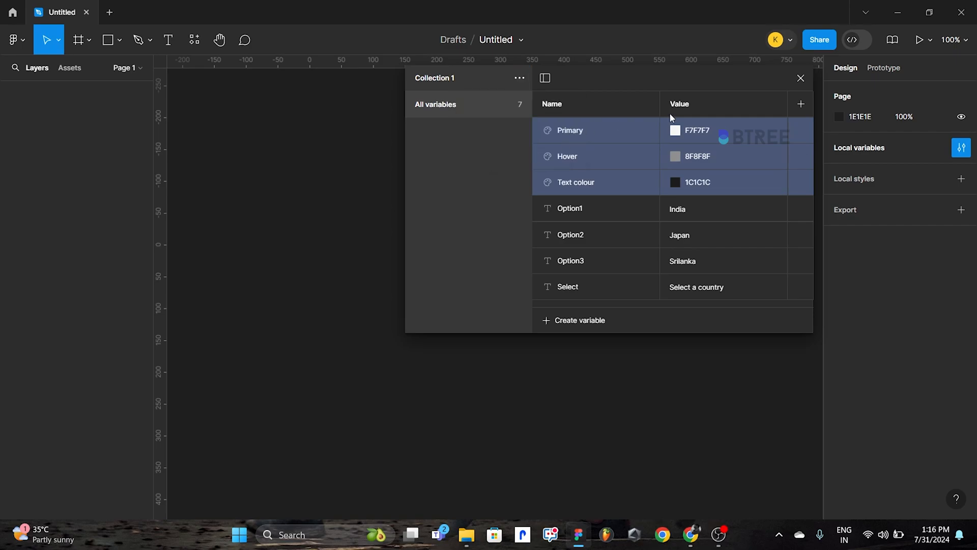
{"action": "left_click", "coordinate": [801, 78]}
{"action": "left_click", "coordinate": [961, 147]}
Group the Primary, Hover and Text colour variables and name the group Colours.
{"action": "left_click", "coordinate": [582, 130]}
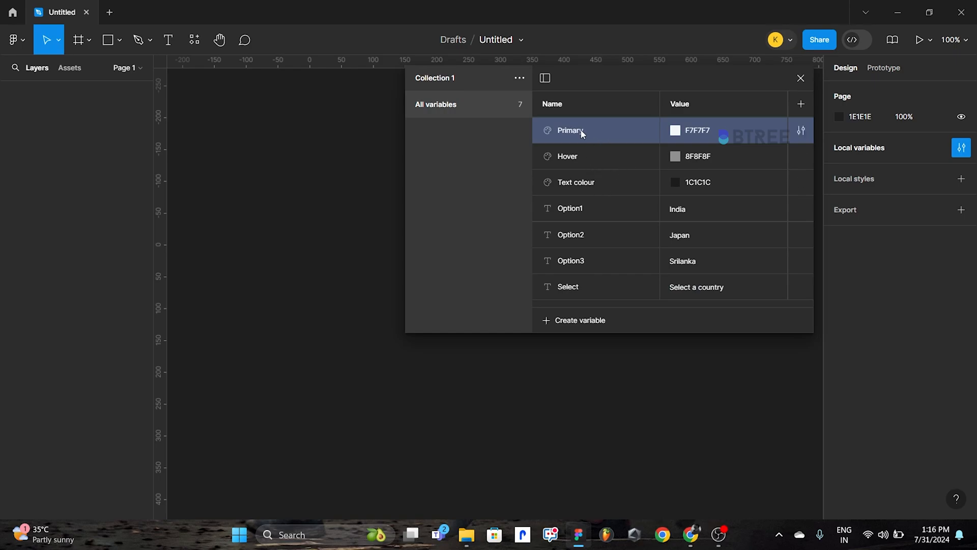
{"action": "left_click", "coordinate": [594, 181], "text": "shift"}
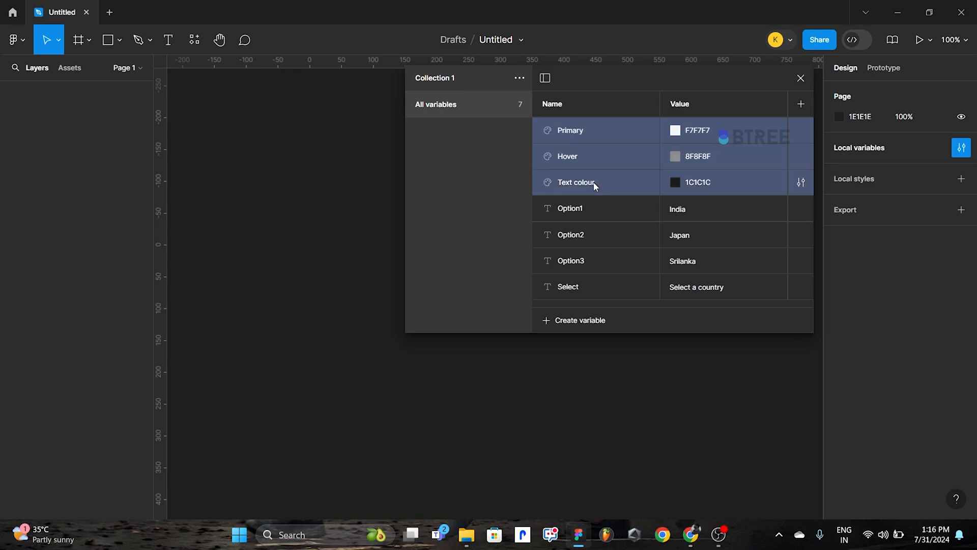
{"action": "right_click", "coordinate": [583, 137]}
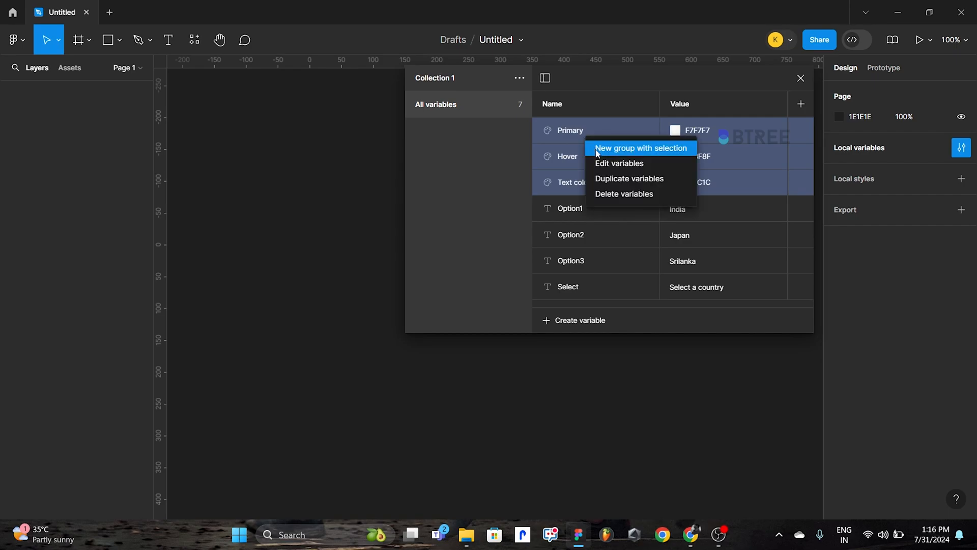
{"action": "left_click", "coordinate": [597, 148]}
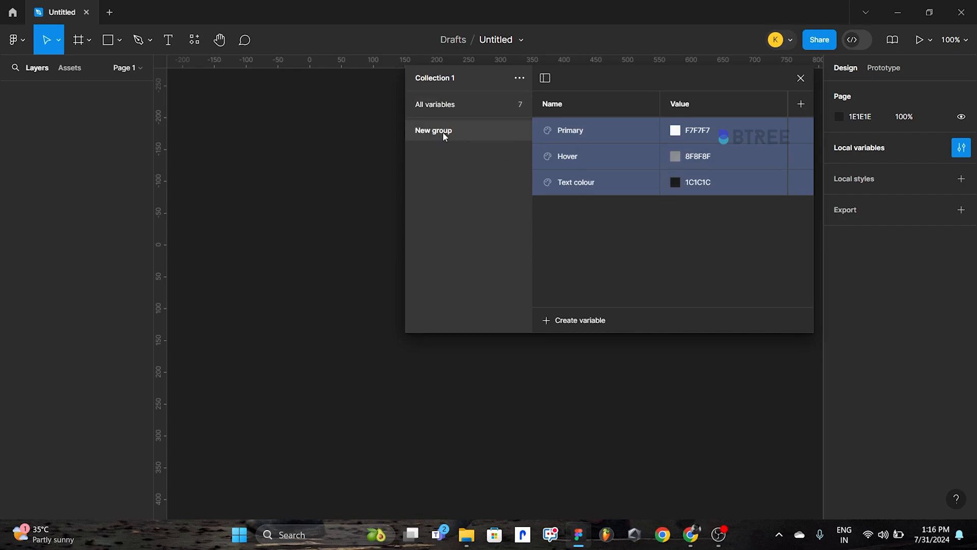
{"action": "double_click", "coordinate": [442, 132]}
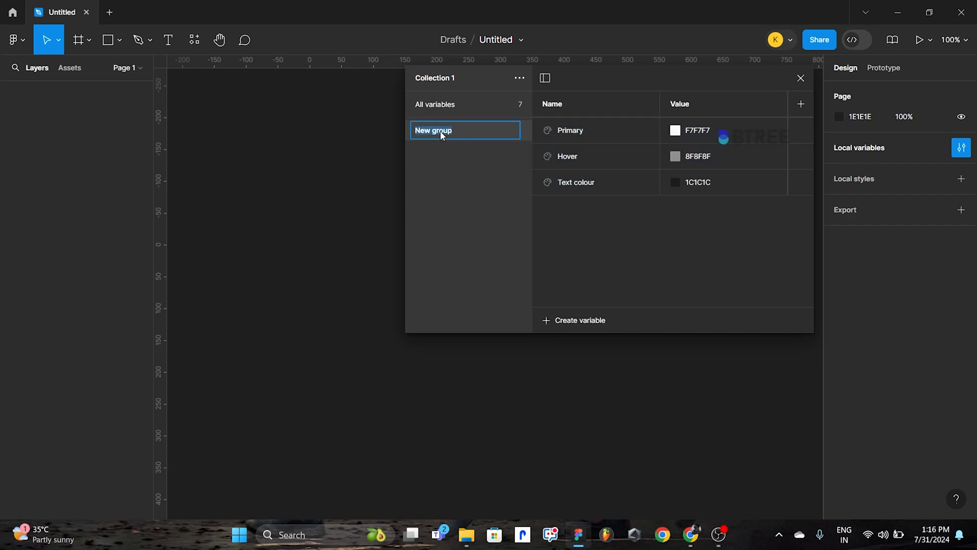
{"action": "type", "text": "C"}
{"action": "key", "text": "Caps_Lock"}
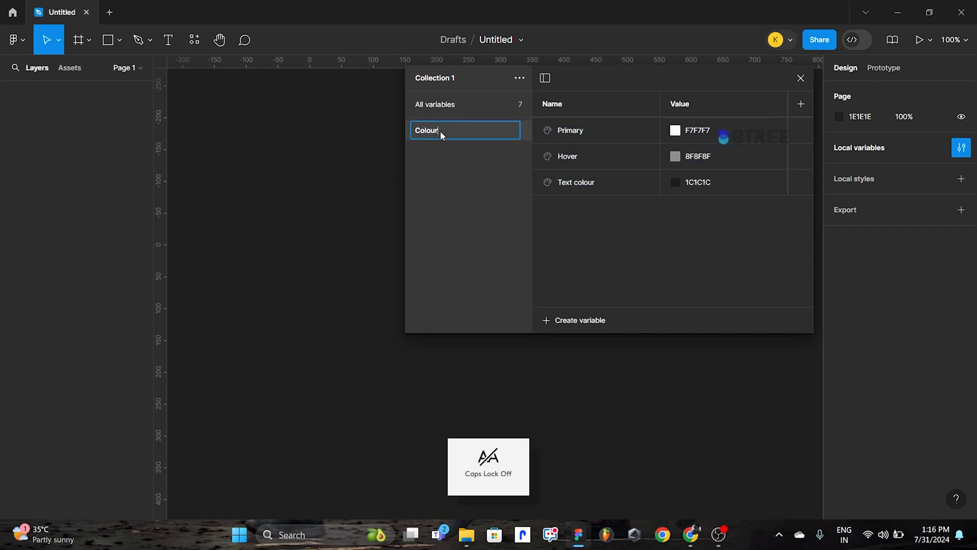
{"action": "left_click", "coordinate": [451, 162]}
{"action": "left_click", "coordinate": [464, 127]}
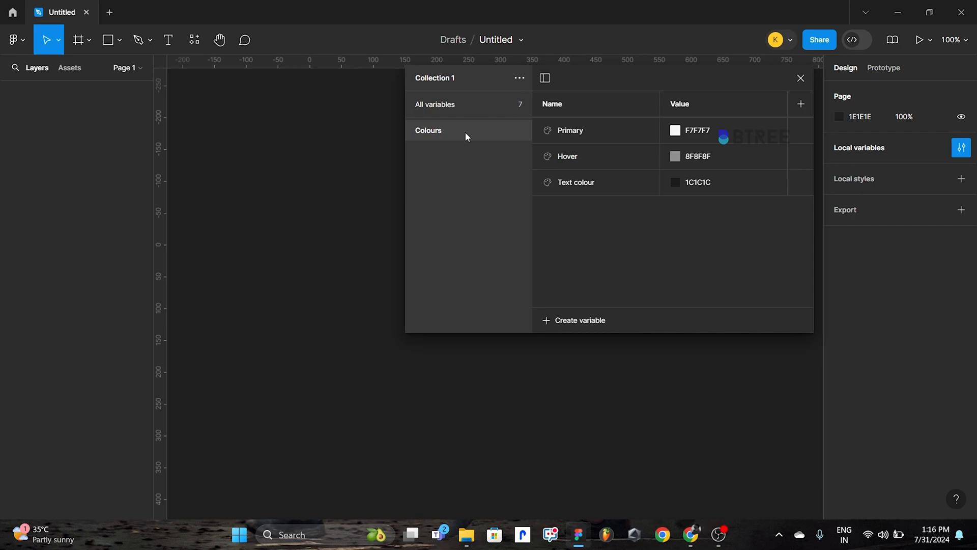
Group the Option1, Option2, Option3 and Select string variables and name the group Text.
{"action": "left_click", "coordinate": [443, 106]}
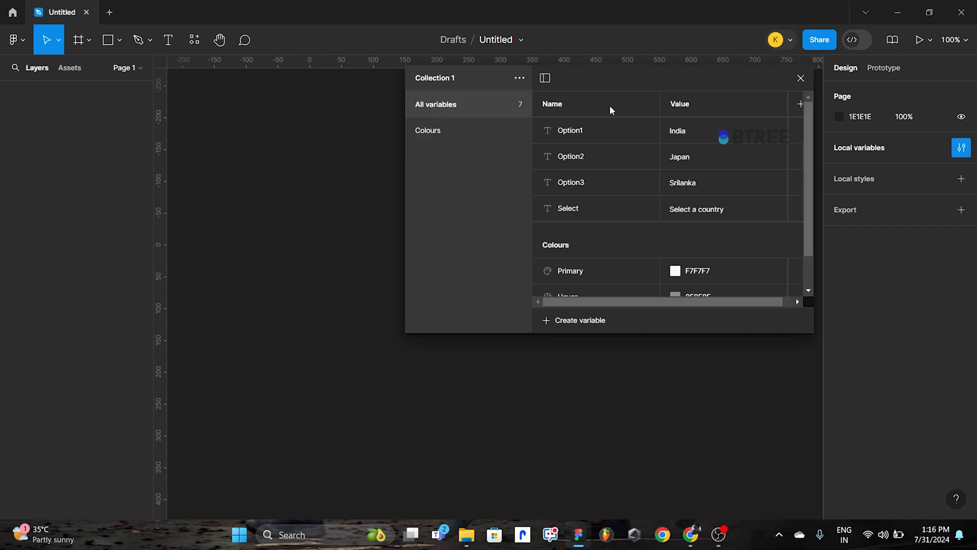
{"action": "left_click", "coordinate": [598, 132]}
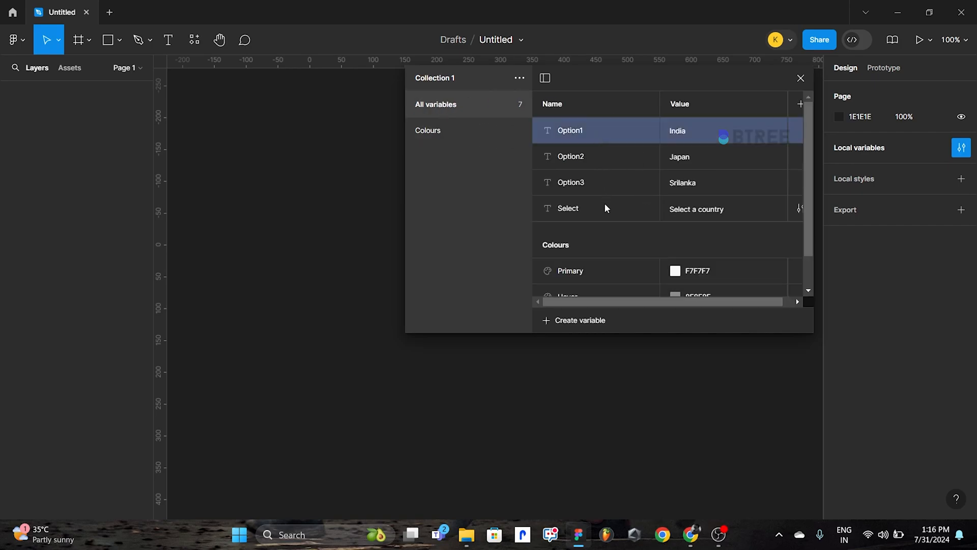
{"action": "left_click", "coordinate": [604, 204], "text": "shift"}
{"action": "right_click", "coordinate": [588, 151]}
{"action": "left_click", "coordinate": [604, 162]}
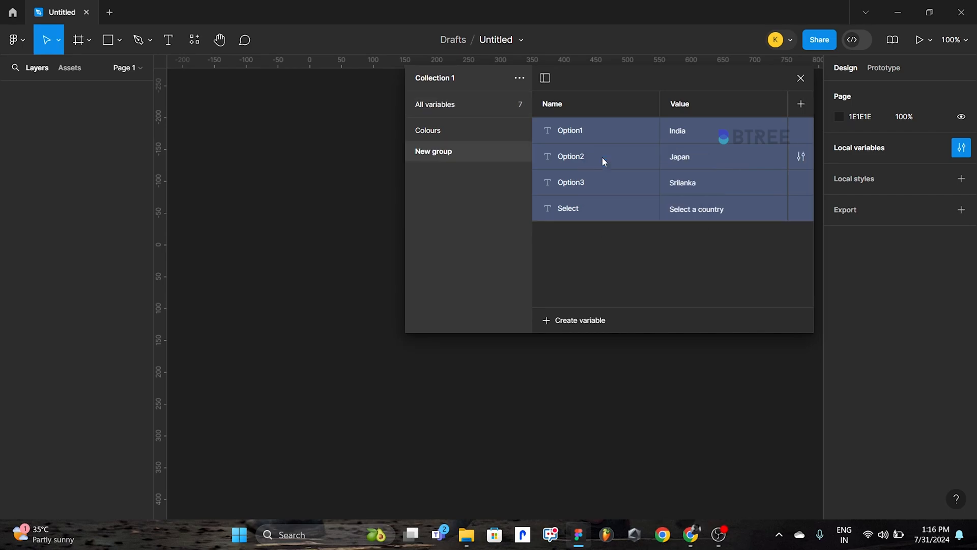
{"action": "key", "text": "Caps_Lock"}
{"action": "key", "text": "t"}
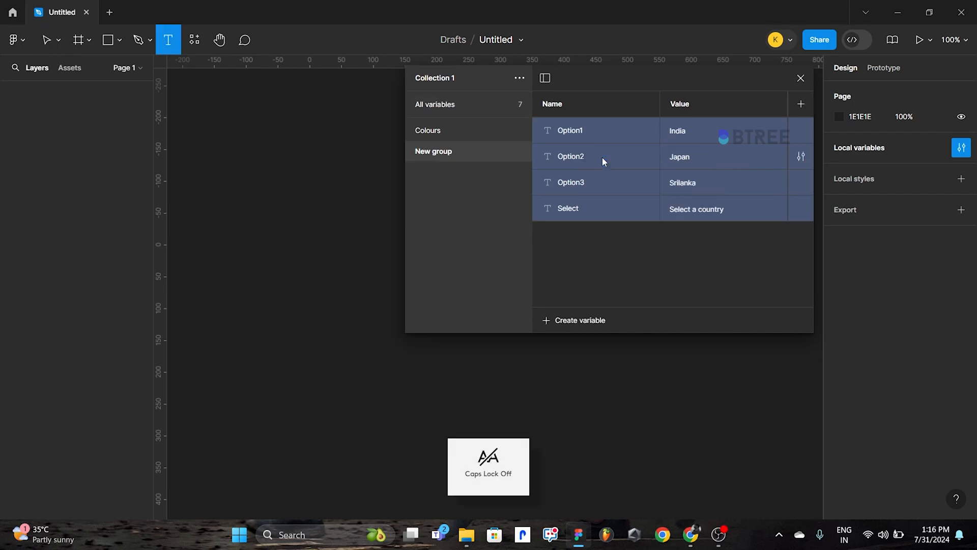
{"action": "double_click", "coordinate": [444, 153]}
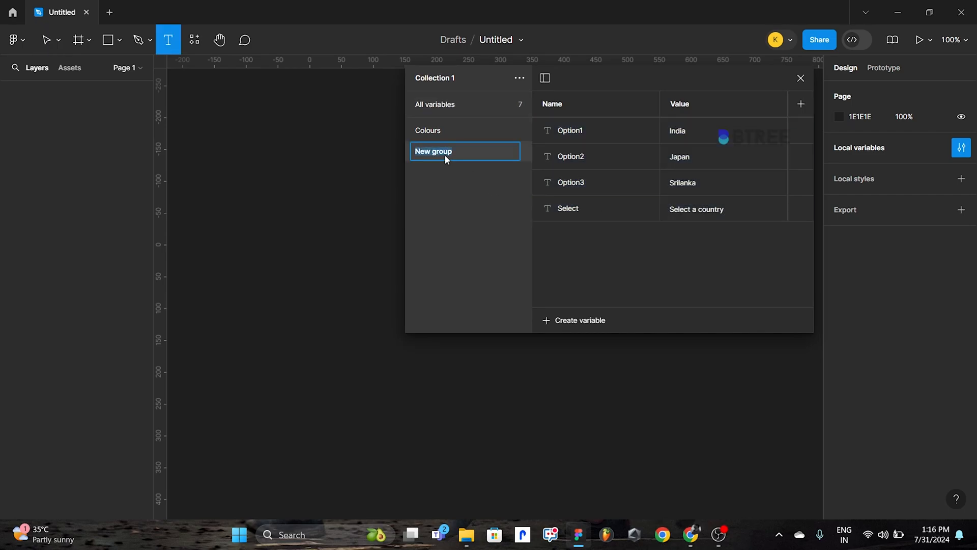
{"action": "type", "text": "T"}
{"action": "key", "text": "Caps_Lock"}
{"action": "type", "text": "ext"}
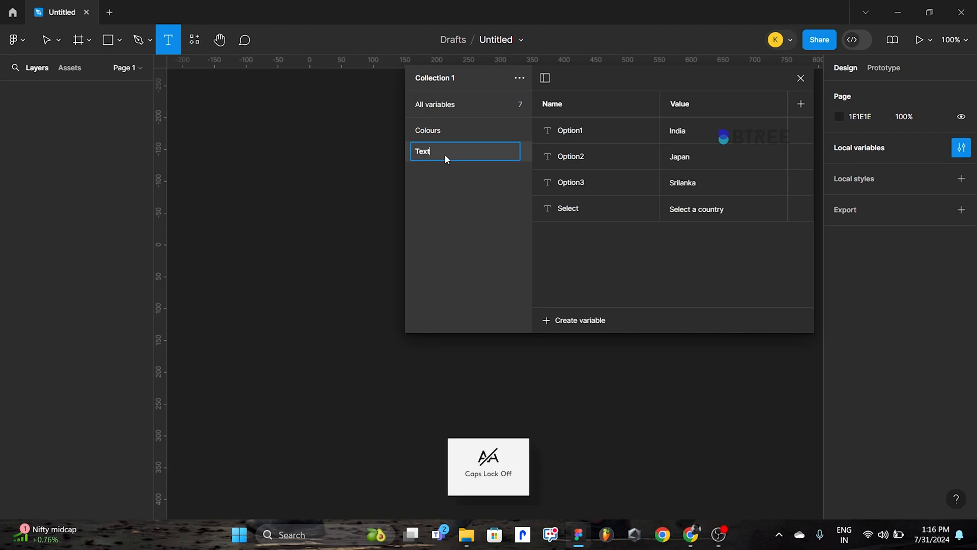
{"action": "left_click", "coordinate": [470, 210]}
Close the local variables window and deselect everything on the canvas.
{"action": "left_click", "coordinate": [628, 419]}
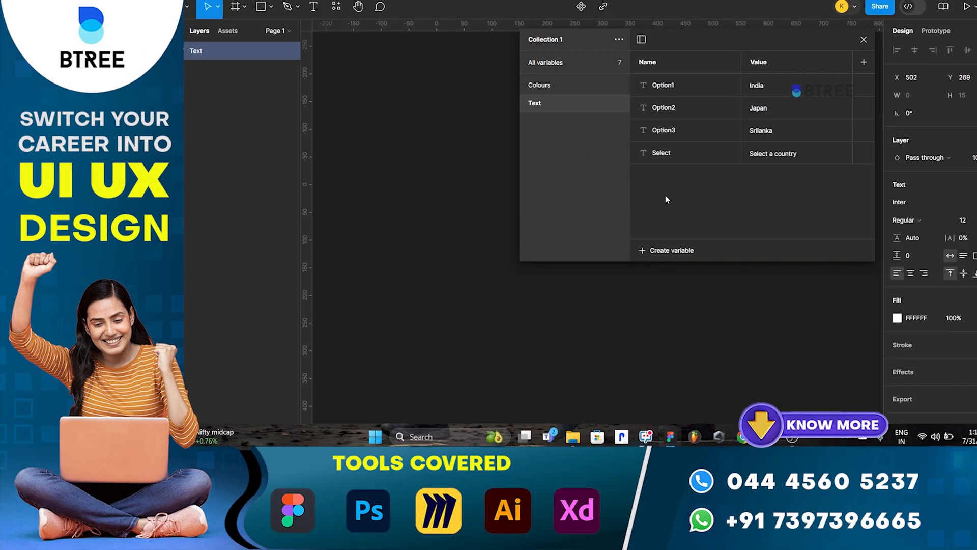
{"action": "left_click", "coordinate": [864, 39]}
{"action": "left_click", "coordinate": [572, 206]}
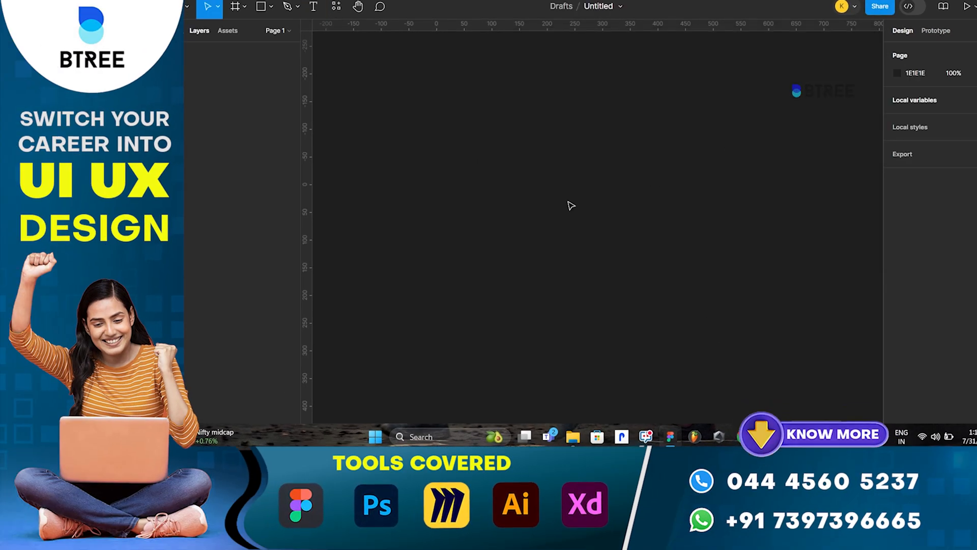
Add a text layer reading "Options" to the empty canvas.
{"action": "scroll", "coordinate": [547, 270], "scroll_direction": "down", "scroll_amount": 1}
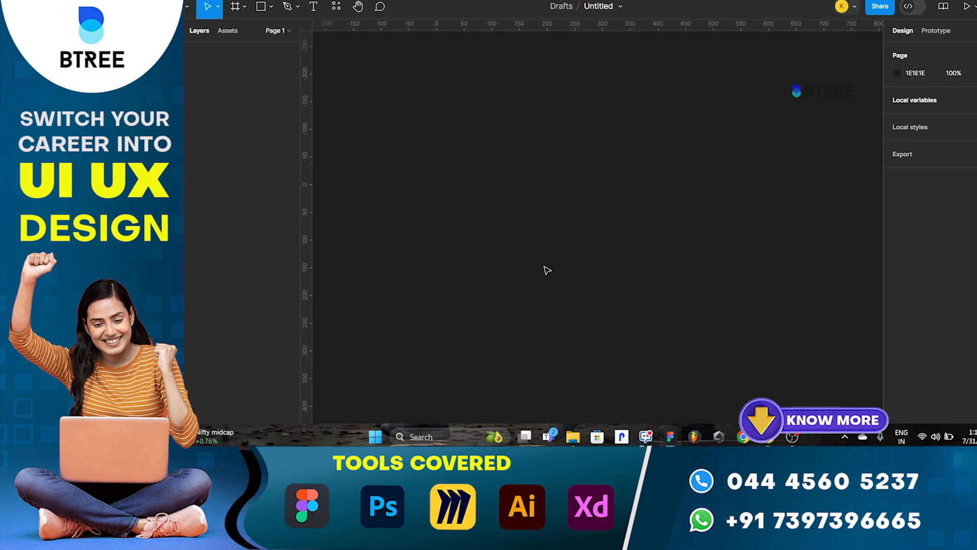
{"action": "left_click", "coordinate": [313, 9]}
{"action": "left_click", "coordinate": [541, 174]}
{"action": "key", "text": "Caps_Lock"}
{"action": "type", "text": "O"}
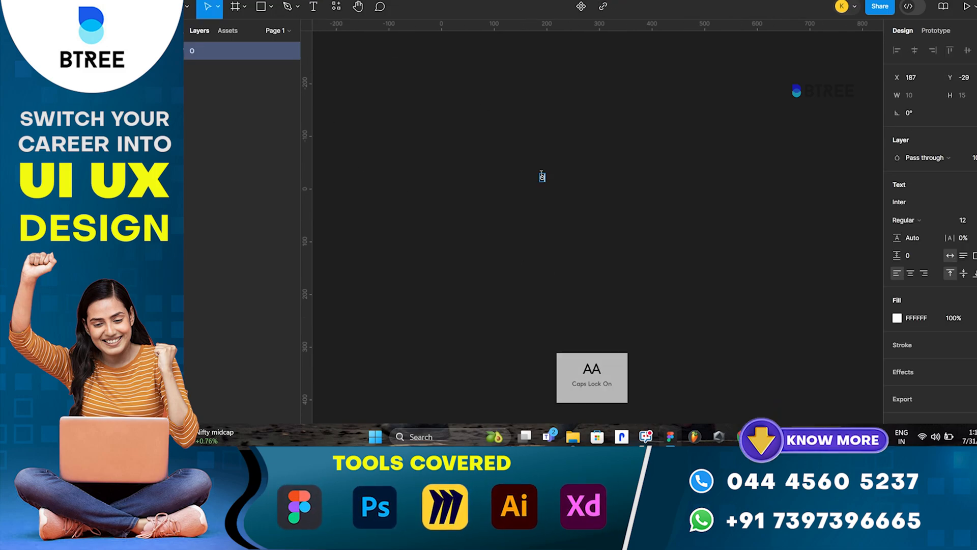
{"action": "key", "text": "Caps_Lock"}
{"action": "type", "text": "ptions"}
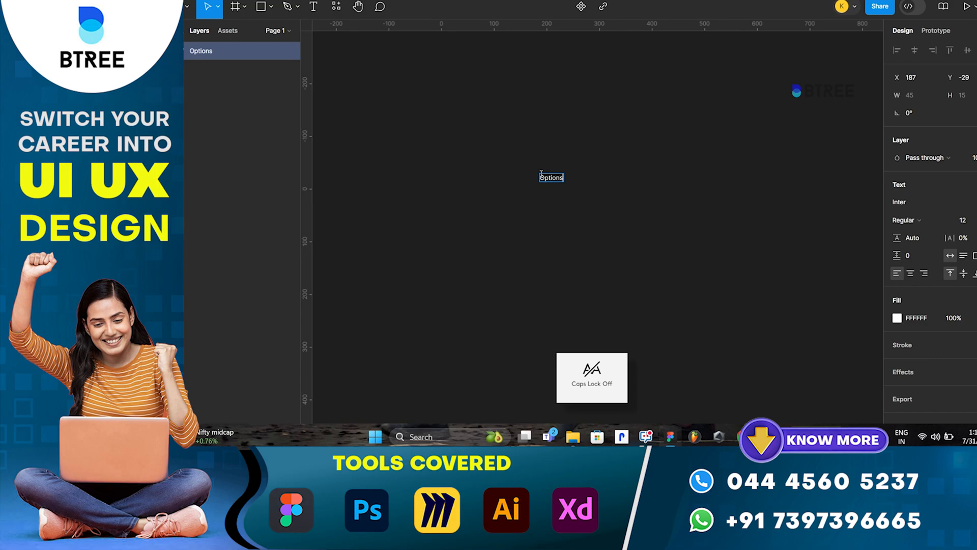
{"action": "key", "text": "Escape"}
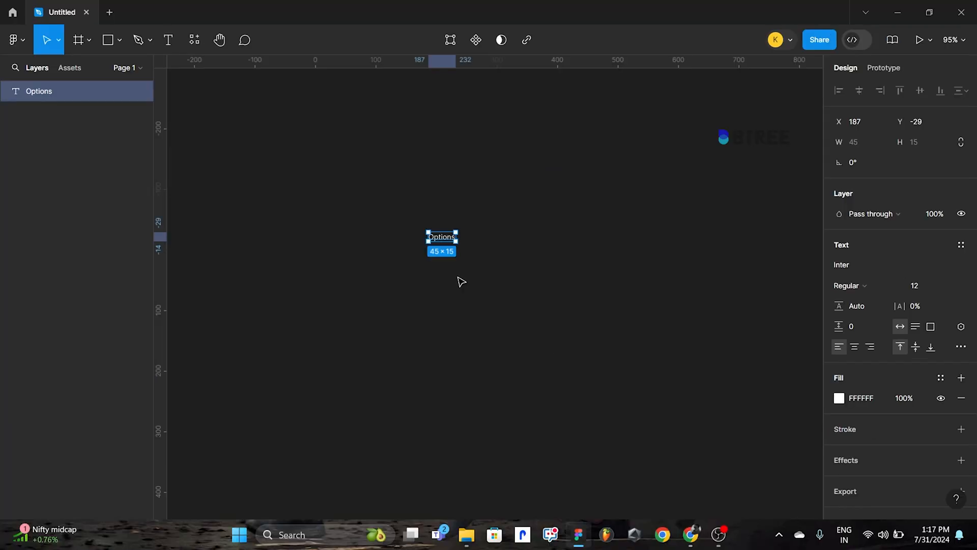
Wrap the Options text in an auto layout frame with 16 horizontal and 8 vertical padding, and give the frame a white fill.
{"action": "key", "text": "shift+a"}
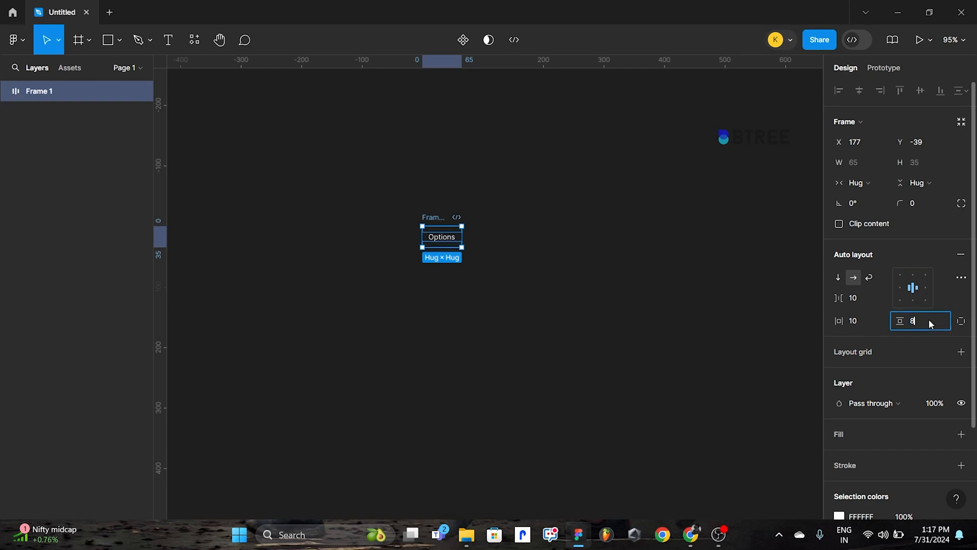
{"action": "left_click", "coordinate": [867, 326]}
{"action": "type", "text": "16"}
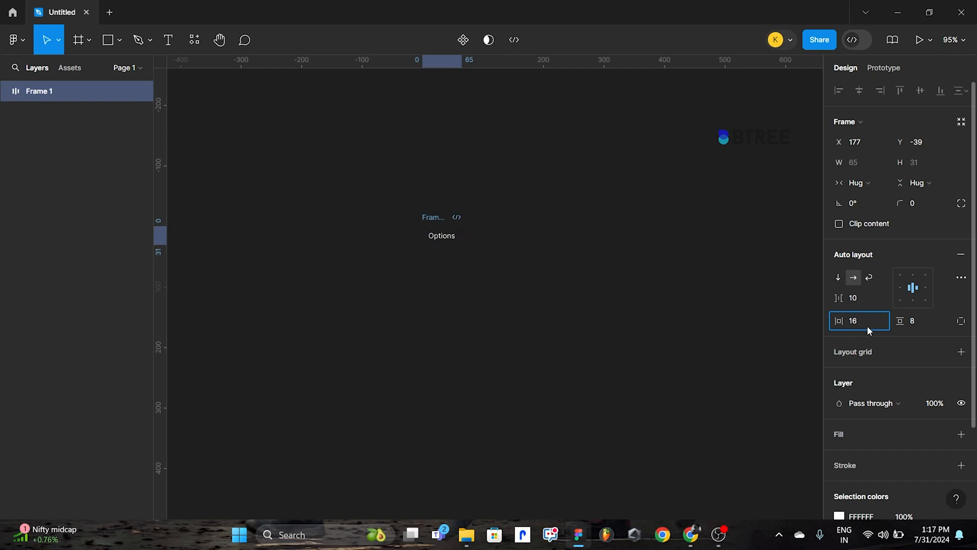
{"action": "key", "text": "Return"}
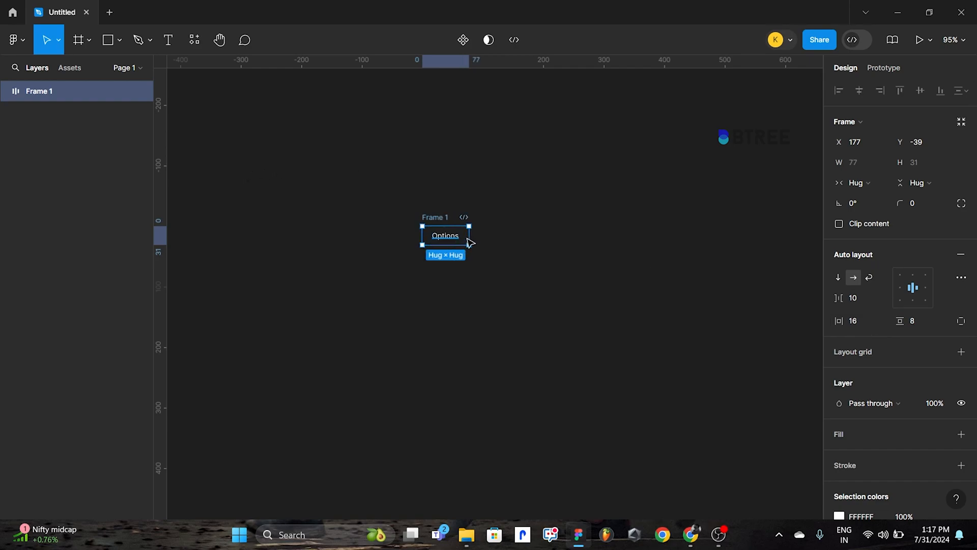
{"action": "left_click", "coordinate": [961, 434]}
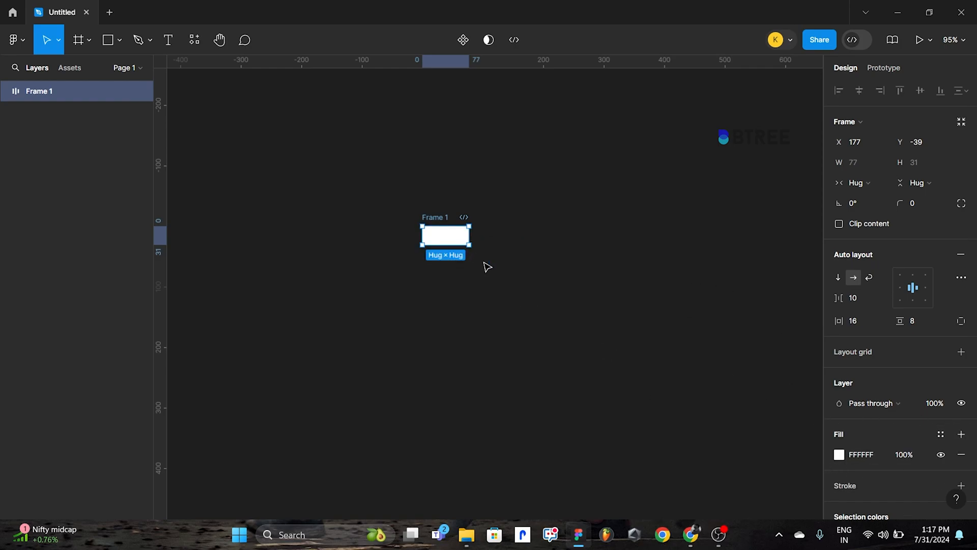
Apply the Text colour variable to the fill of the Options text.
{"action": "left_click", "coordinate": [449, 240]}
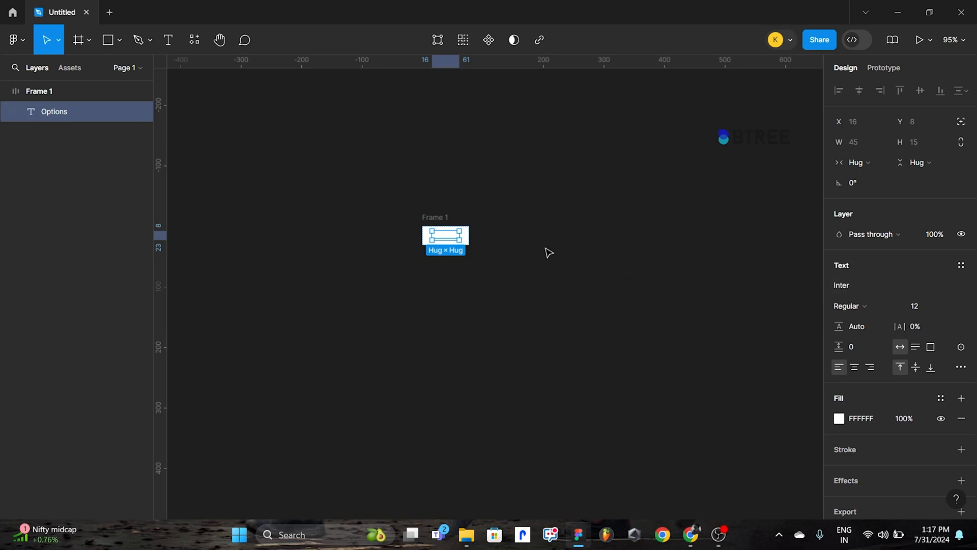
{"action": "left_click", "coordinate": [941, 399]}
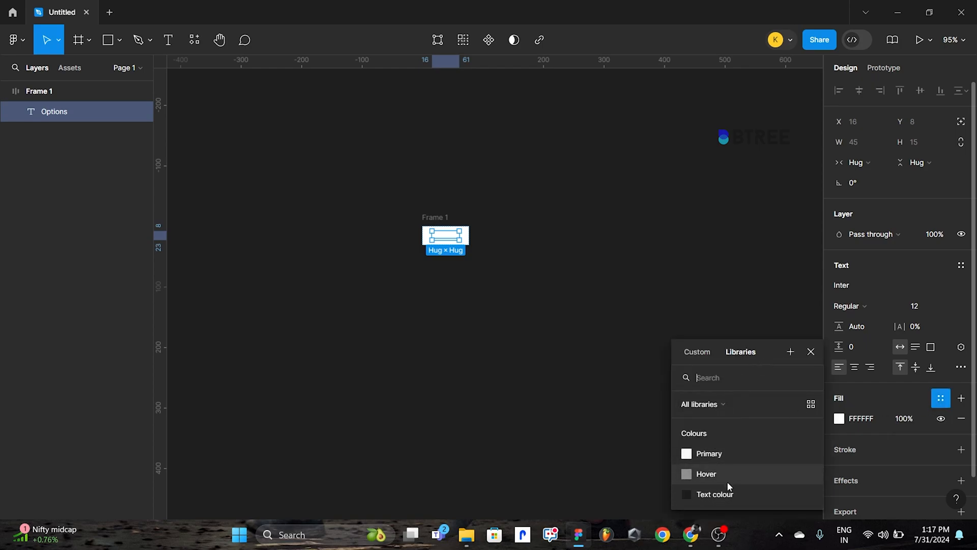
{"action": "left_click", "coordinate": [726, 495]}
{"action": "left_click", "coordinate": [524, 270]}
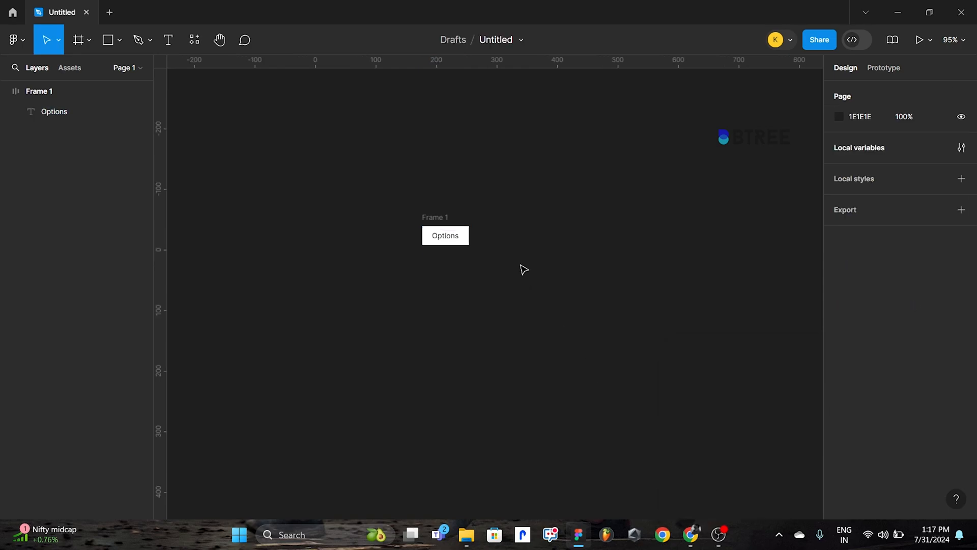
Apply the Primary colour variable to the fill of the frame around the Options text.
{"action": "left_click", "coordinate": [460, 229]}
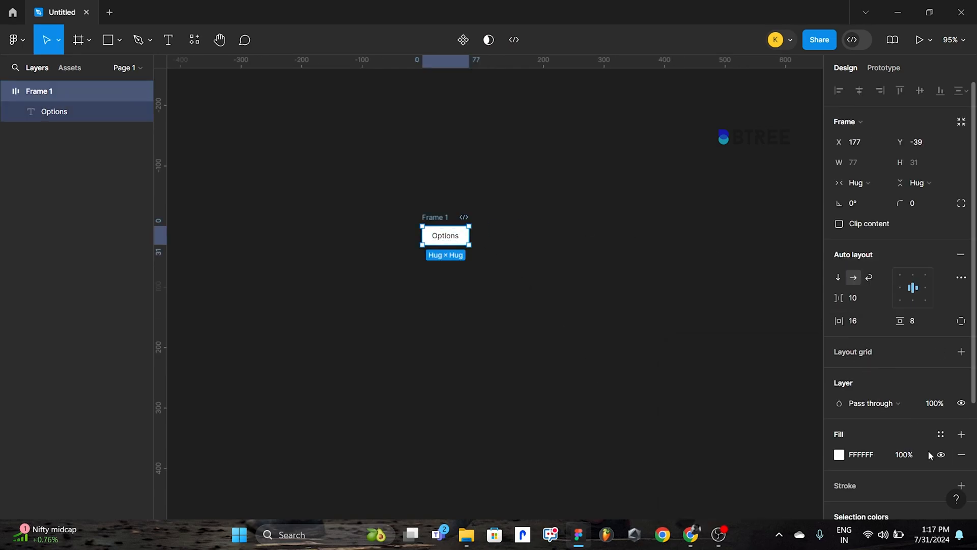
{"action": "left_click", "coordinate": [940, 435]}
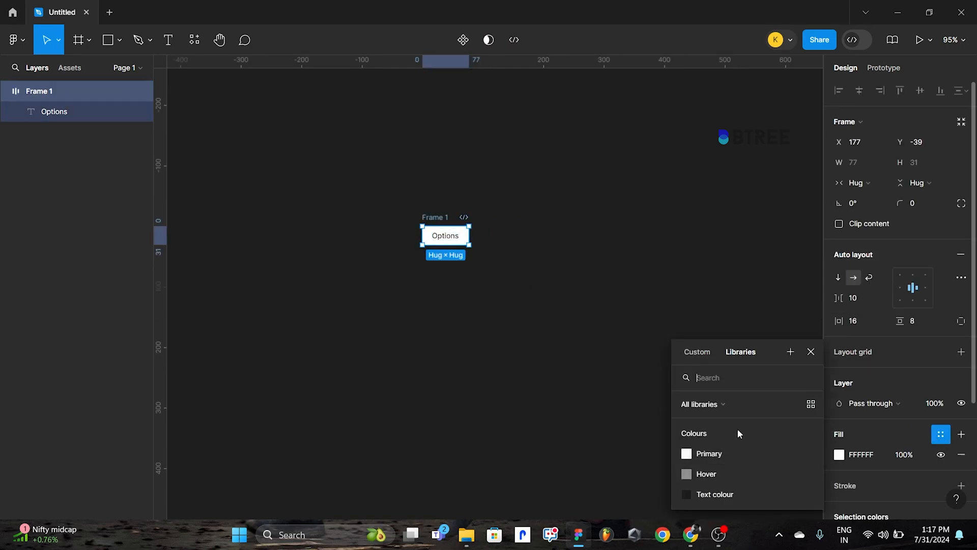
{"action": "left_click", "coordinate": [712, 453]}
{"action": "left_click", "coordinate": [539, 312]}
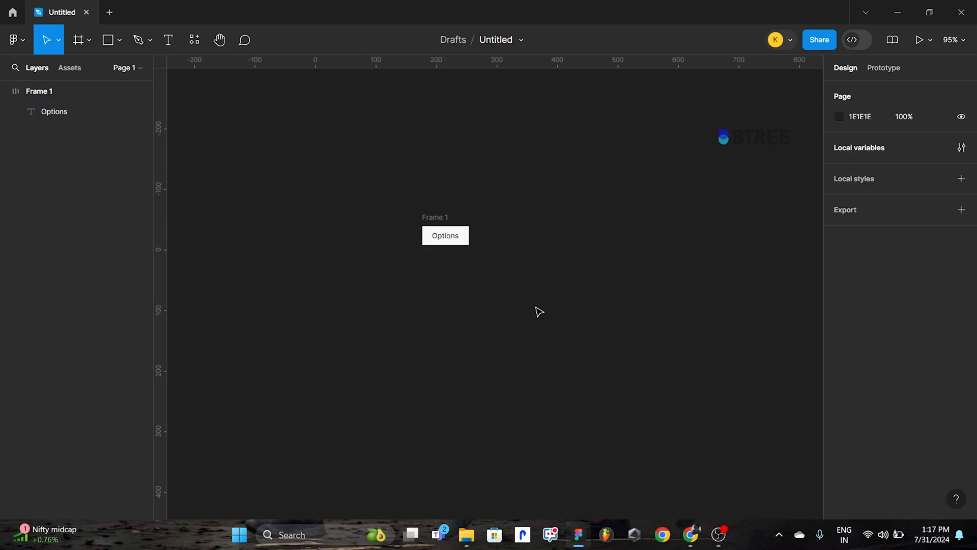
Set the width of the frame around the Options text to 230 and align its content to the left centre.
{"action": "left_click", "coordinate": [451, 218]}
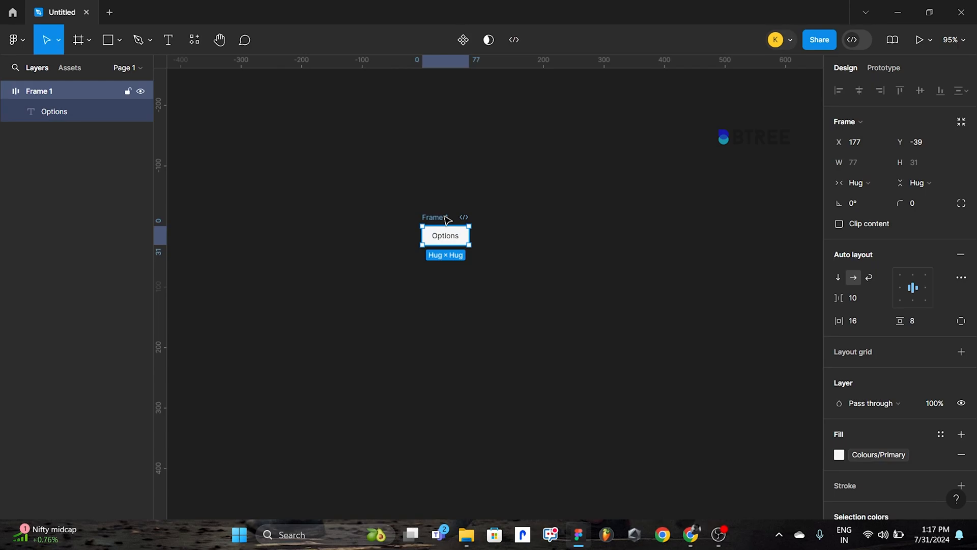
{"action": "left_click", "coordinate": [862, 162]}
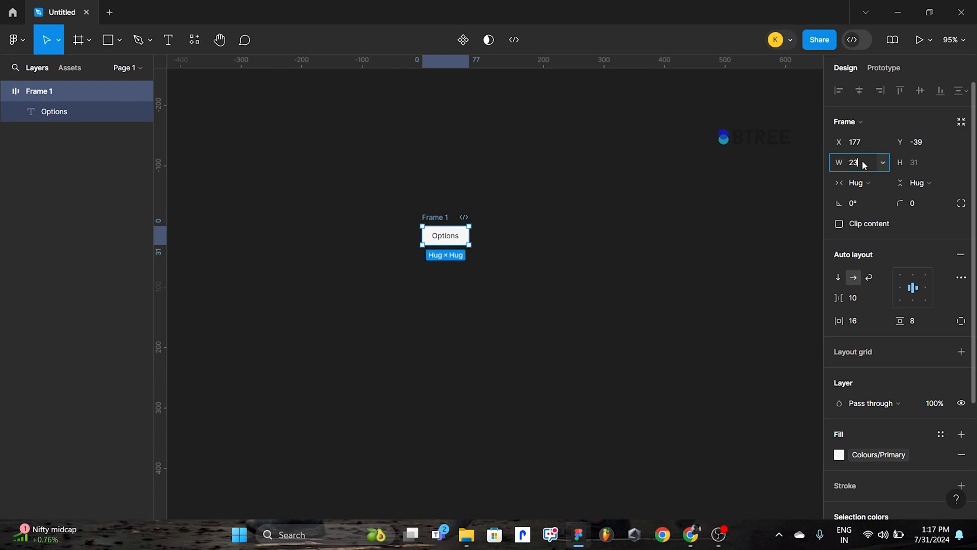
{"action": "key", "text": "Return"}
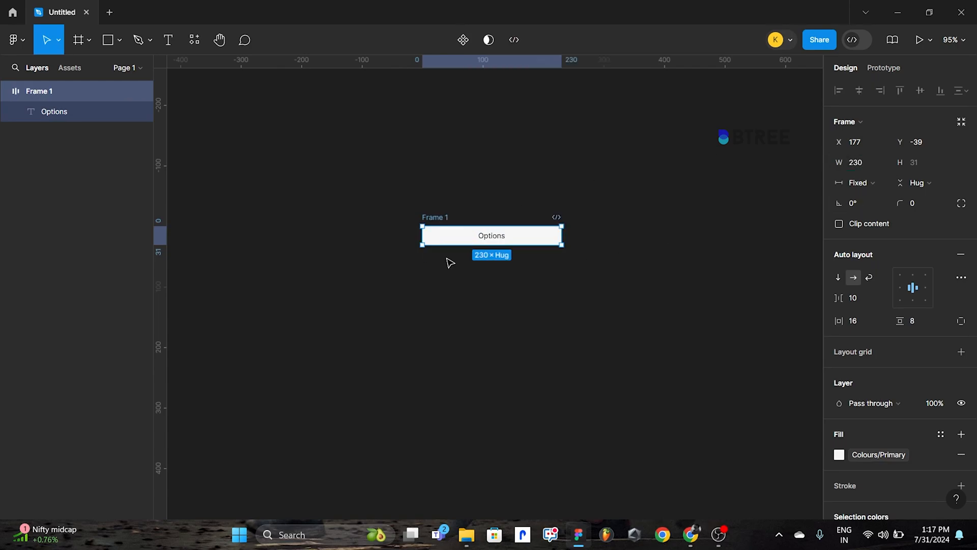
{"action": "left_click", "coordinate": [899, 289]}
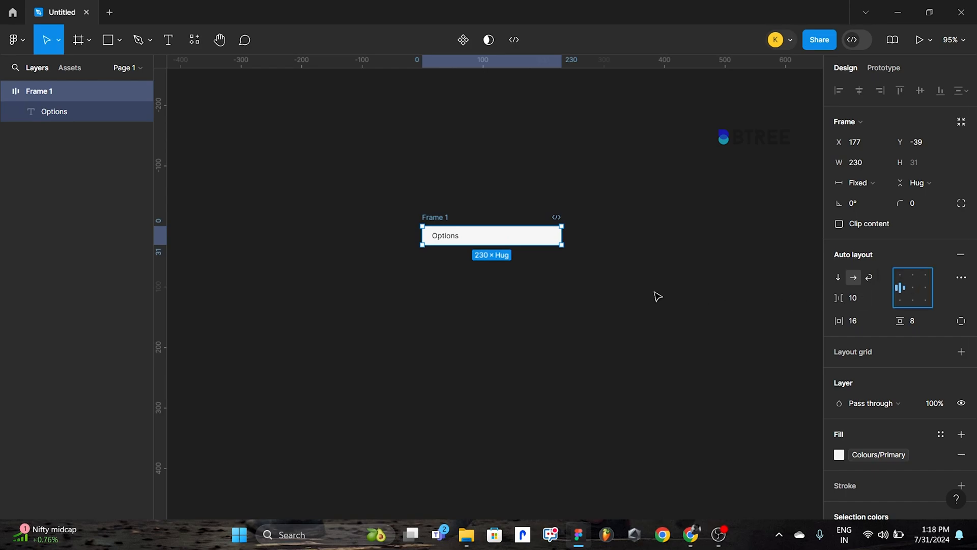
{"action": "left_click", "coordinate": [508, 253]}
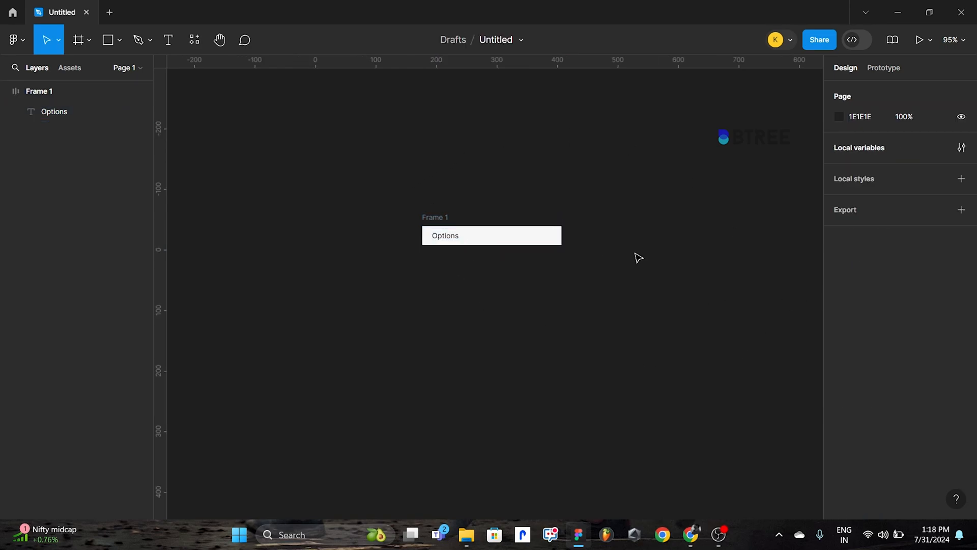
Turn the 230-wide Options frame into a component.
{"action": "scroll", "coordinate": [412, 270], "scroll_direction": "down", "scroll_amount": 1}
{"action": "left_click", "coordinate": [413, 236]}
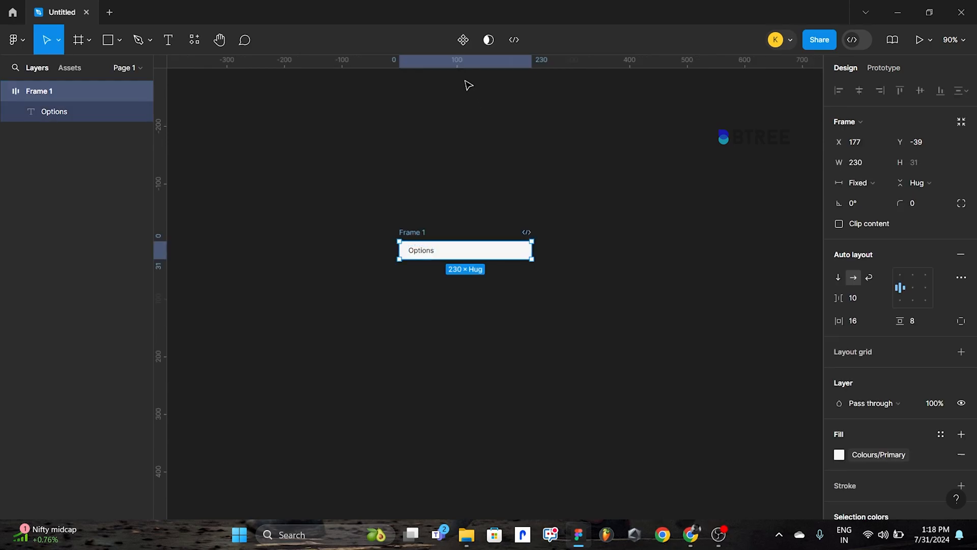
{"action": "left_click", "coordinate": [466, 44]}
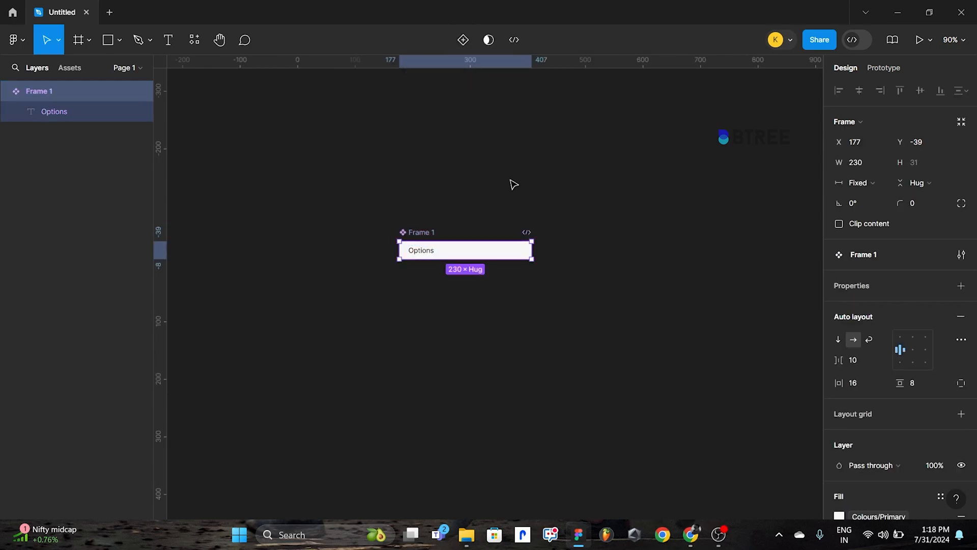
{"action": "left_click", "coordinate": [515, 185]}
Place an instance of the Options component to its right at X 623, and stack a second instance directly beneath it.
{"action": "scroll", "coordinate": [621, 206], "scroll_direction": "down", "scroll_amount": 1}
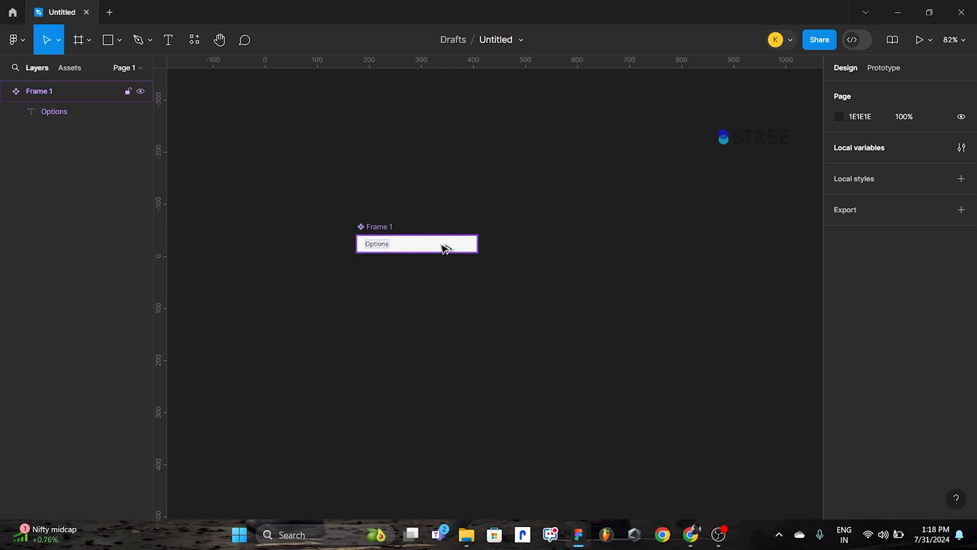
{"action": "left_click_drag", "start_coordinate": [443, 247], "coordinate": [675, 246]}
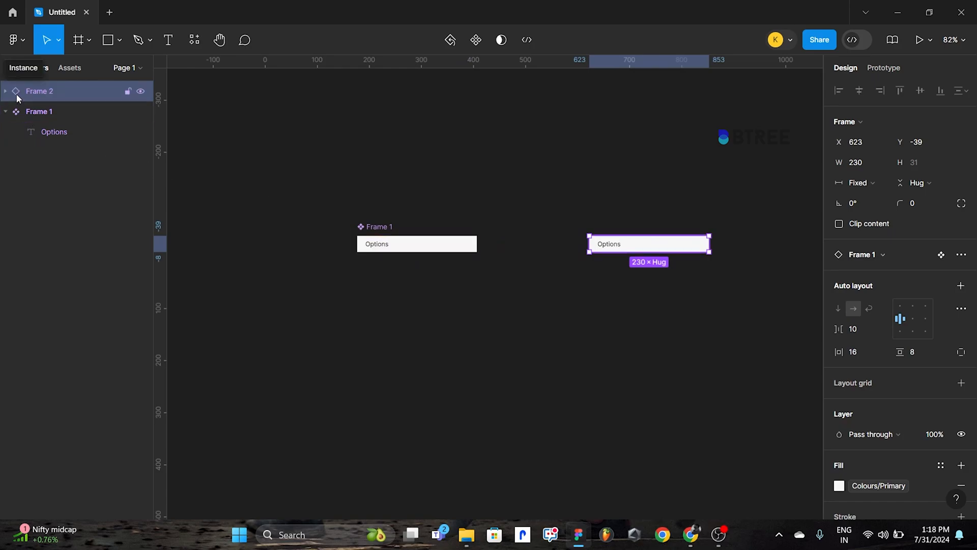
{"action": "left_click", "coordinate": [548, 207]}
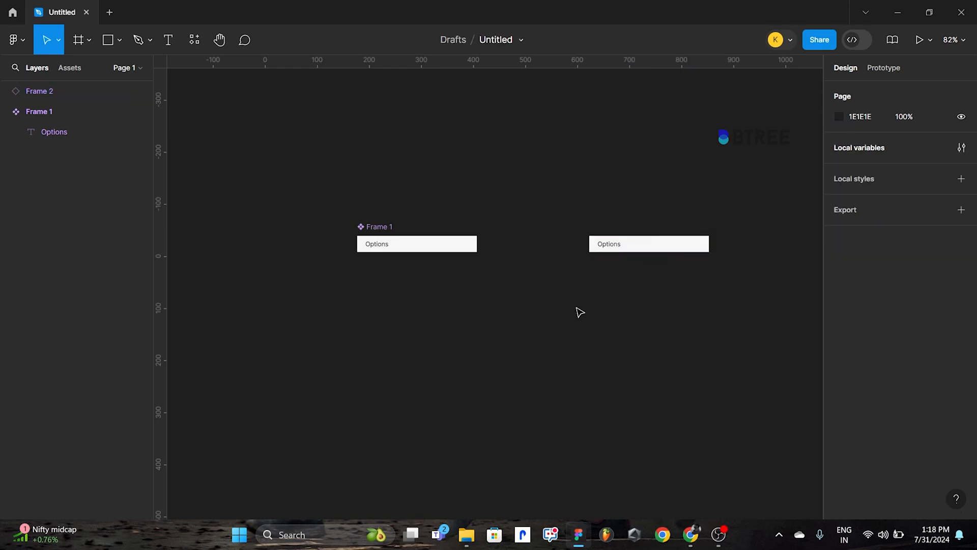
{"action": "scroll", "coordinate": [575, 312], "scroll_direction": "down", "scroll_amount": 1}
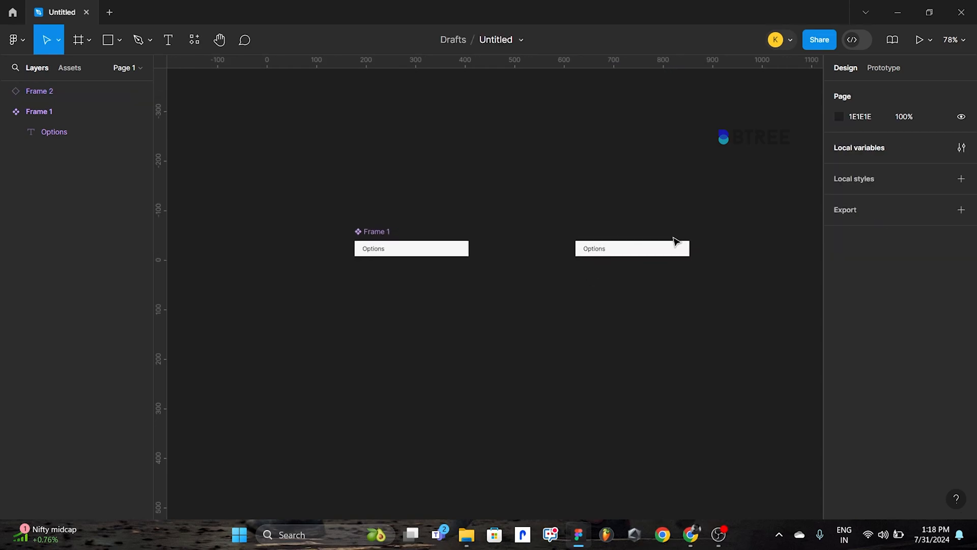
{"action": "left_click_drag", "start_coordinate": [664, 253], "coordinate": [667, 268]}
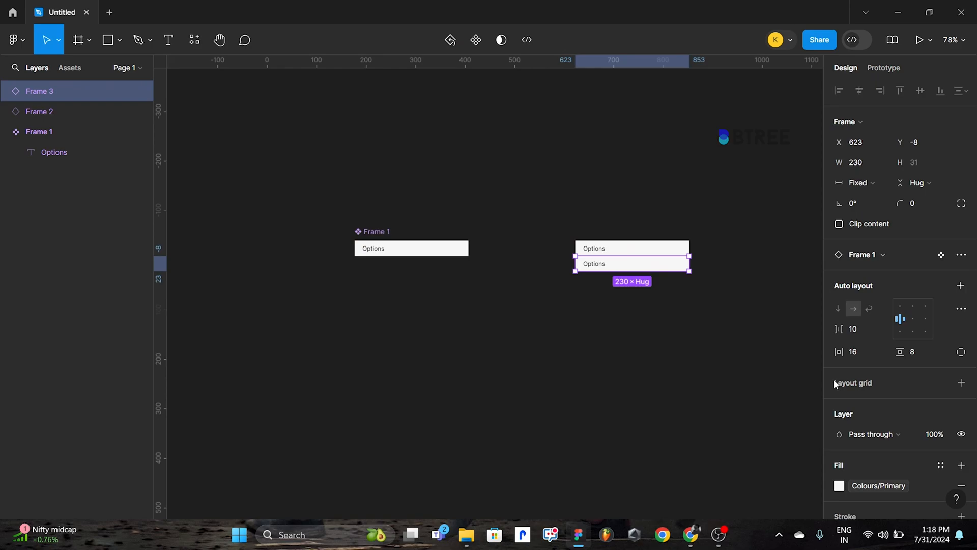
Review the colour and text variables in the local variables of Collection 1.
{"action": "left_click", "coordinate": [884, 68]}
{"action": "left_click", "coordinate": [720, 135]}
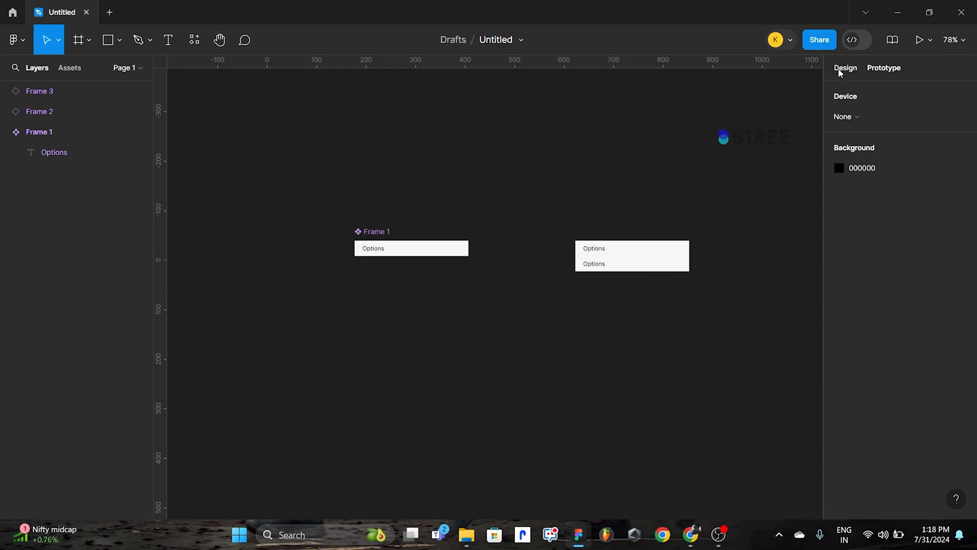
{"action": "left_click", "coordinate": [844, 68]}
{"action": "left_click", "coordinate": [961, 148]}
{"action": "scroll", "coordinate": [689, 224], "scroll_direction": "down", "scroll_amount": 3}
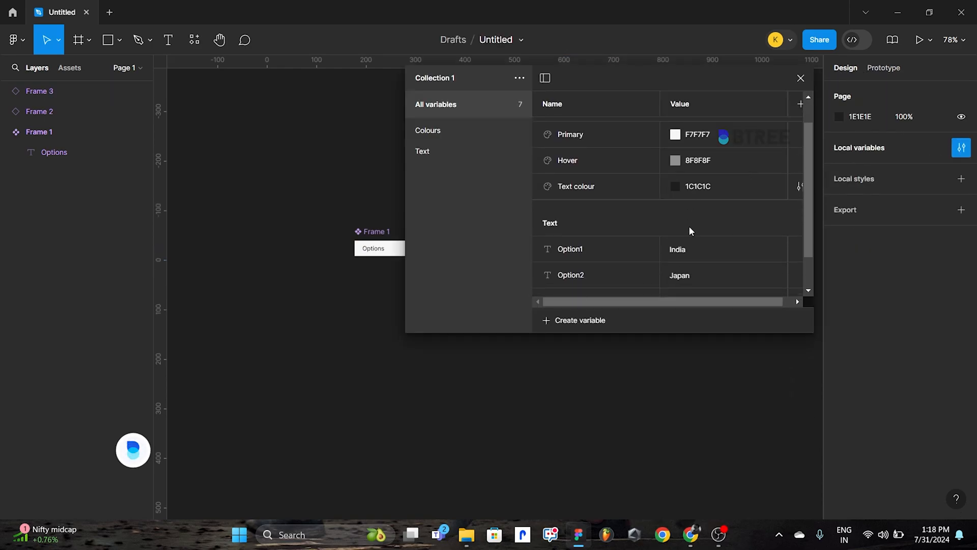
{"action": "left_click", "coordinate": [801, 77]}
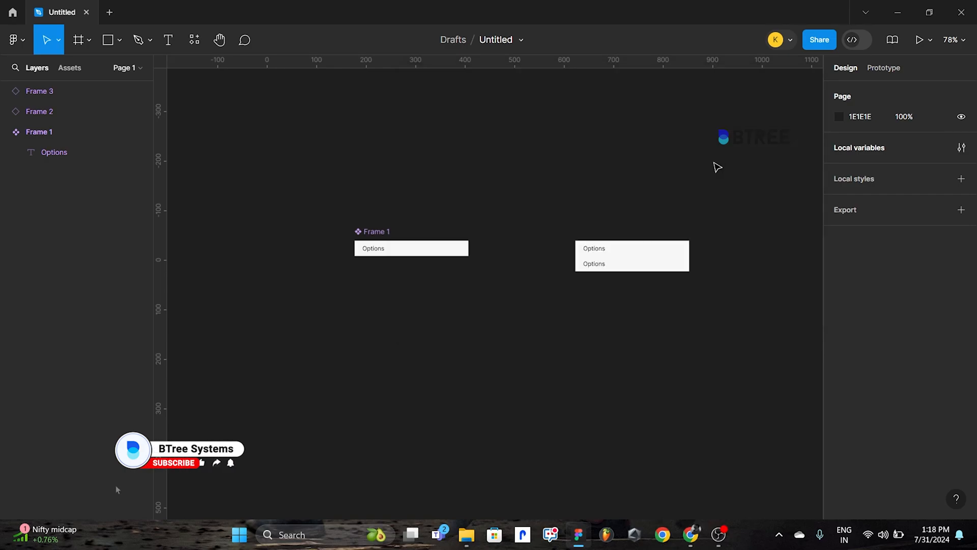
Add a third Options instance directly beneath the two stacked instances.
{"action": "left_click", "coordinate": [650, 268]}
{"action": "left_click_drag", "start_coordinate": [650, 268], "coordinate": [654, 284]}
{"action": "left_click", "coordinate": [723, 270]}
{"action": "scroll", "coordinate": [693, 270], "scroll_direction": "up", "scroll_amount": 1}
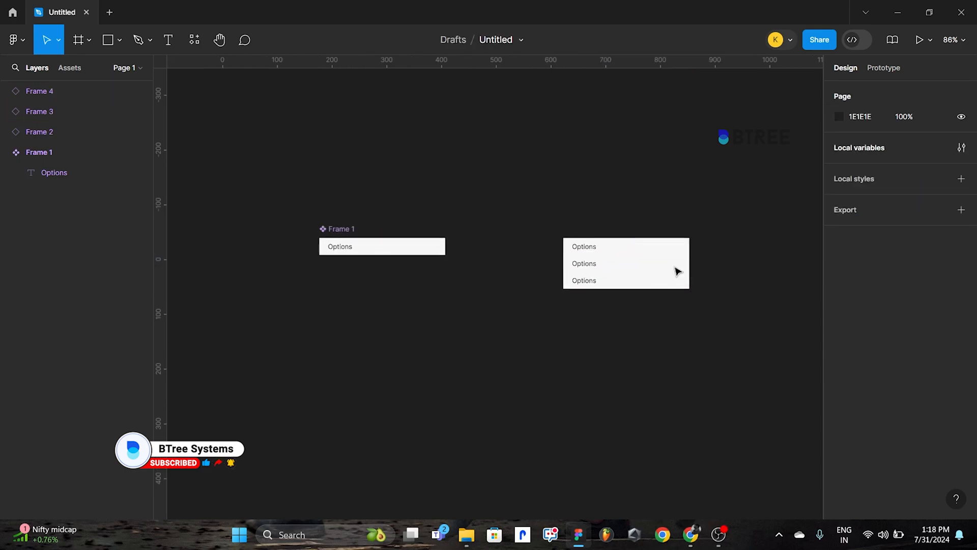
Set the corner radius of the main Options component to 5.
{"action": "left_click", "coordinate": [441, 249]}
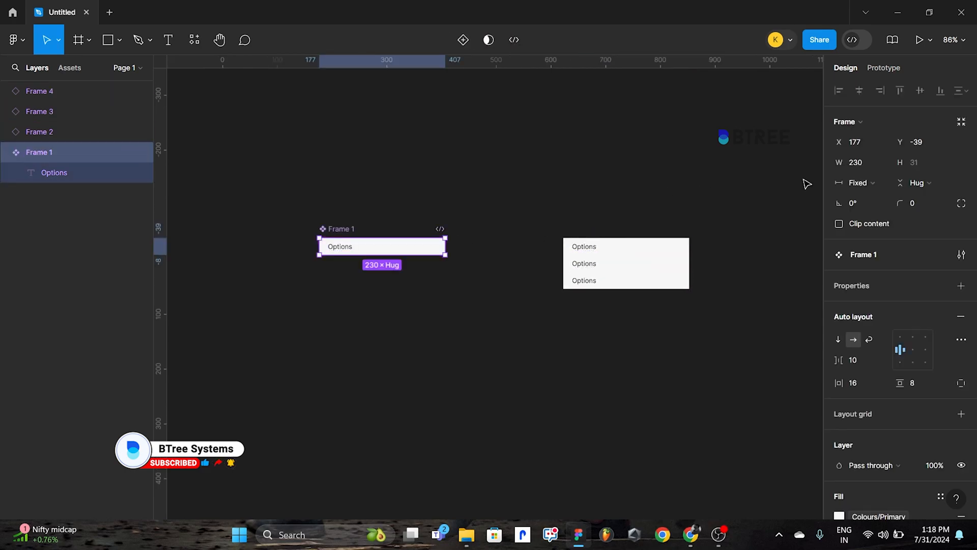
{"action": "left_click", "coordinate": [931, 205]}
{"action": "type", "text": "5"}
{"action": "key", "text": "Return"}
{"action": "left_click", "coordinate": [746, 192]}
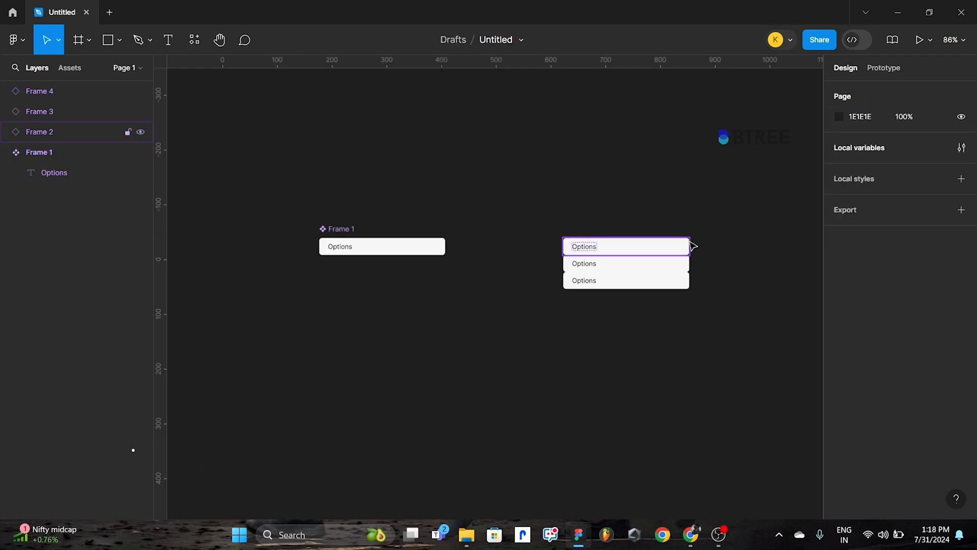
Wrap the three stacked Options instances together in a vertical auto layout frame.
{"action": "scroll", "coordinate": [693, 244], "scroll_direction": "up", "scroll_amount": 3}
{"action": "left_click_drag", "start_coordinate": [485, 212], "coordinate": [719, 354]}
{"action": "key", "text": "shift+a"}
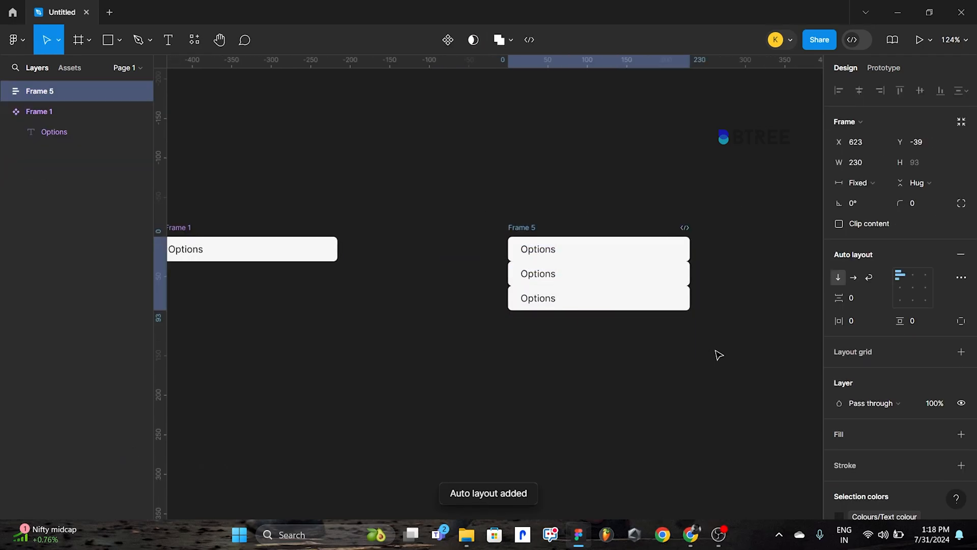